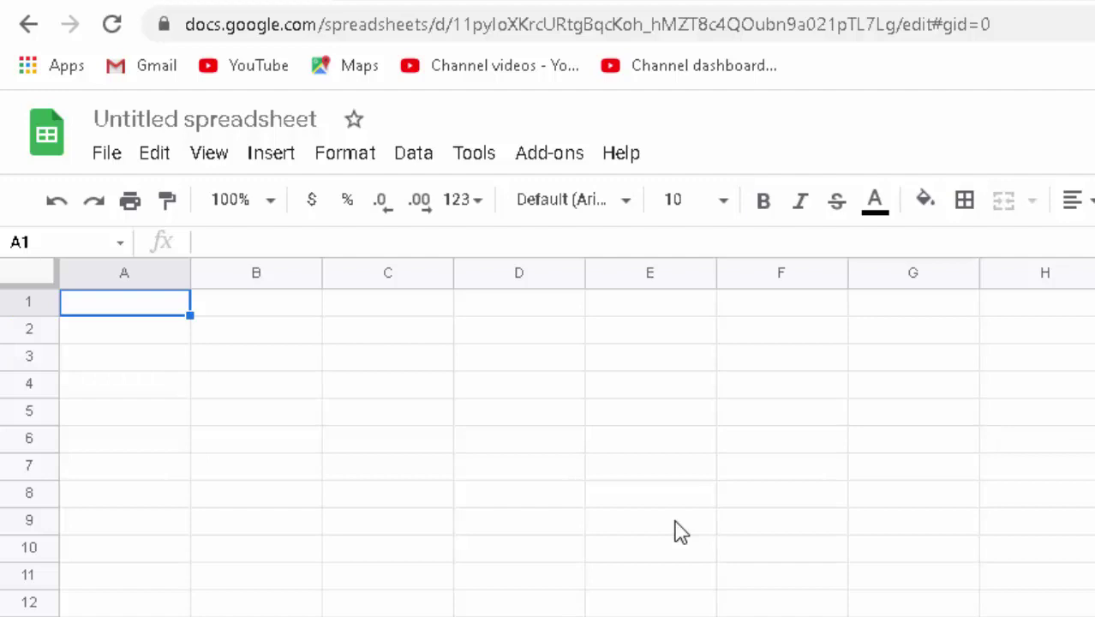
Step: Enter the headers Product Name, Price, Unit, Total and Tax Amount across A1:E1
{"action": "type", "text": "Pr"}
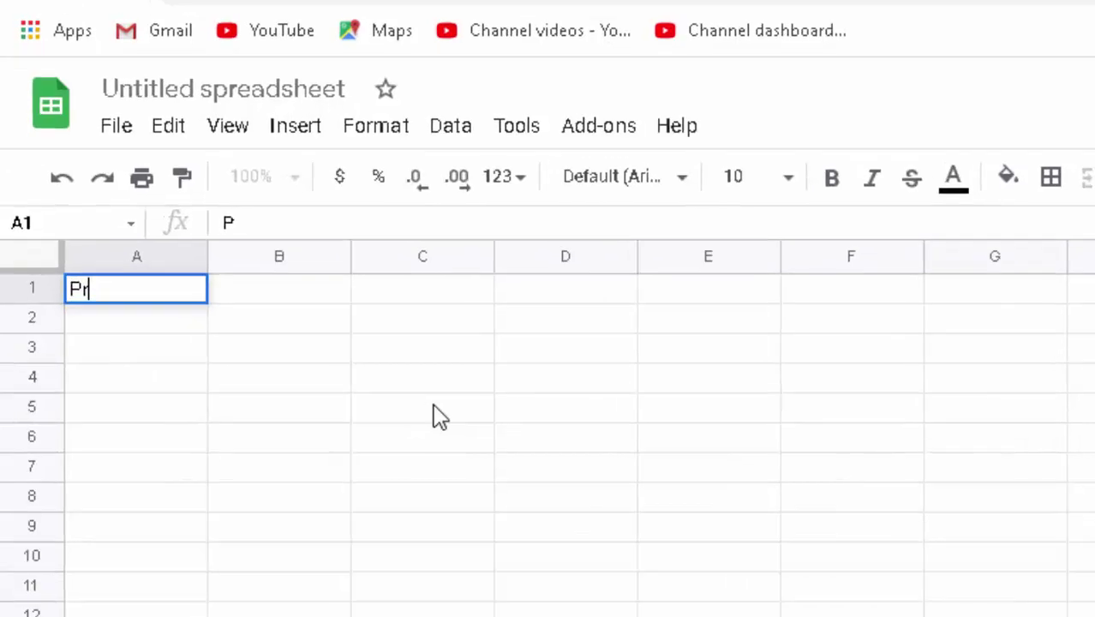
{"action": "type", "text": "oduct "}
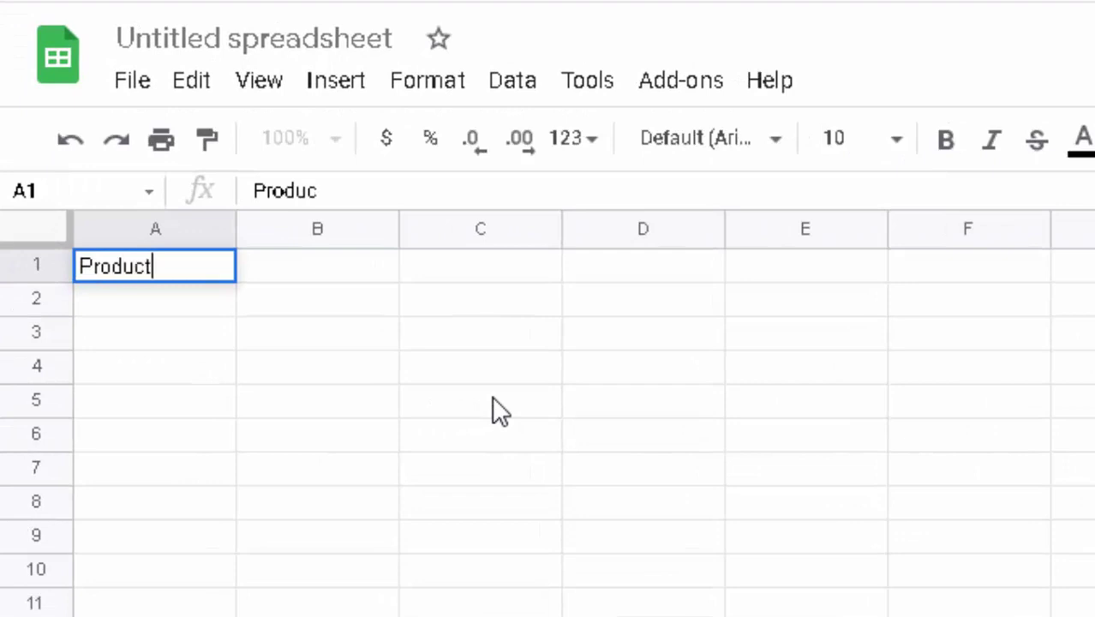
{"action": "type", "text": "Nam"}
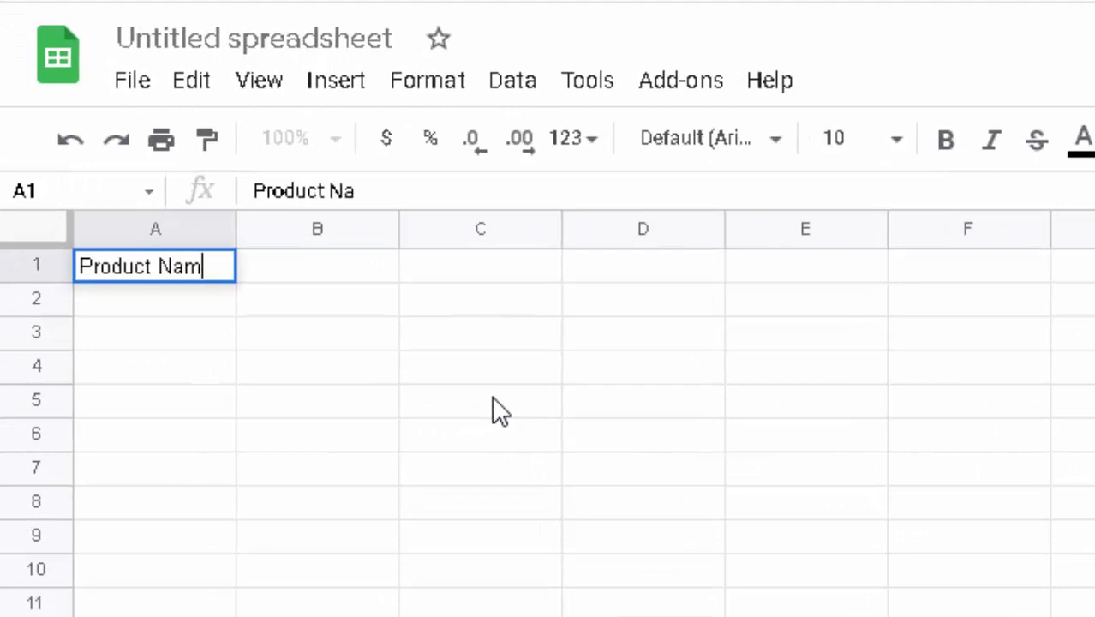
{"action": "type", "text": "e"}
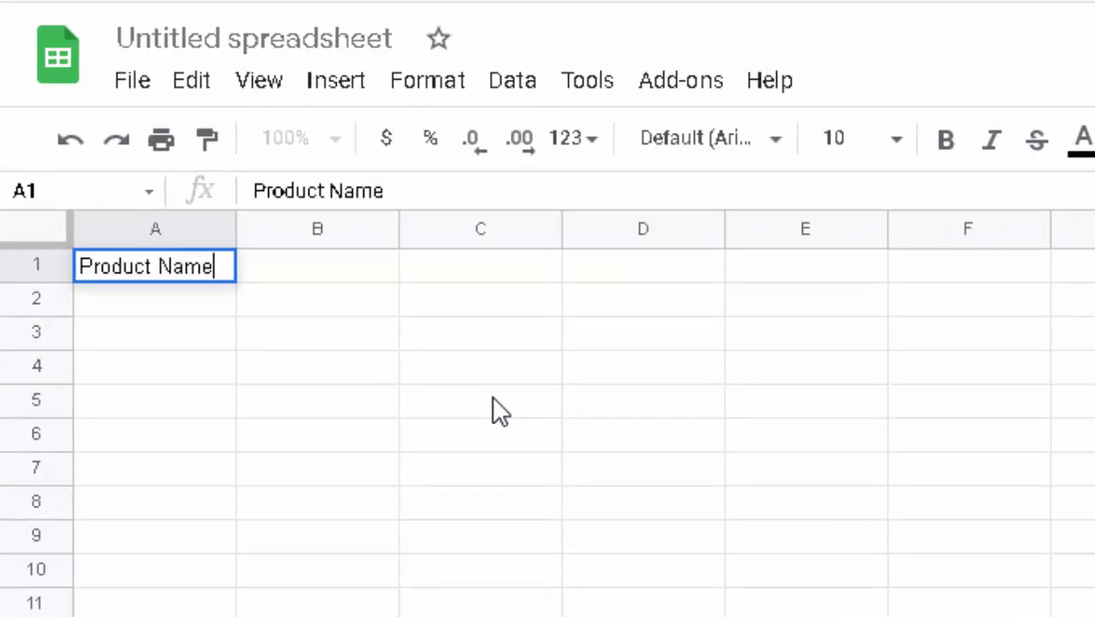
{"action": "key", "text": "Tab"}
{"action": "type", "text": "Pric"}
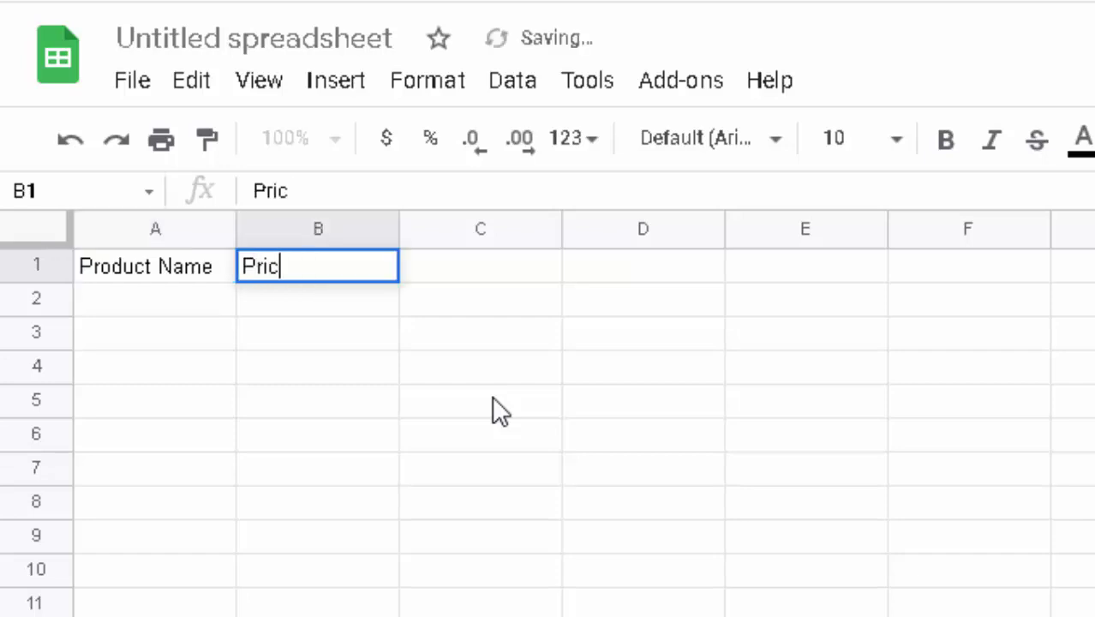
{"action": "type", "text": "e"}
{"action": "key", "text": "Tab"}
{"action": "type", "text": "Uni"}
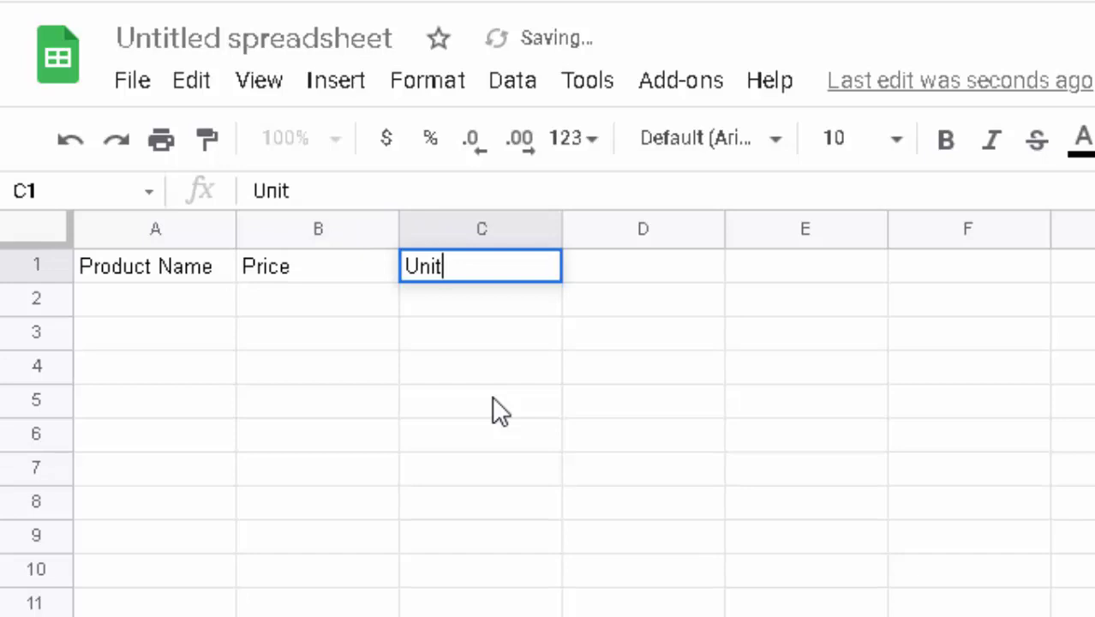
{"action": "key", "text": "Tab"}
{"action": "type", "text": "T"}
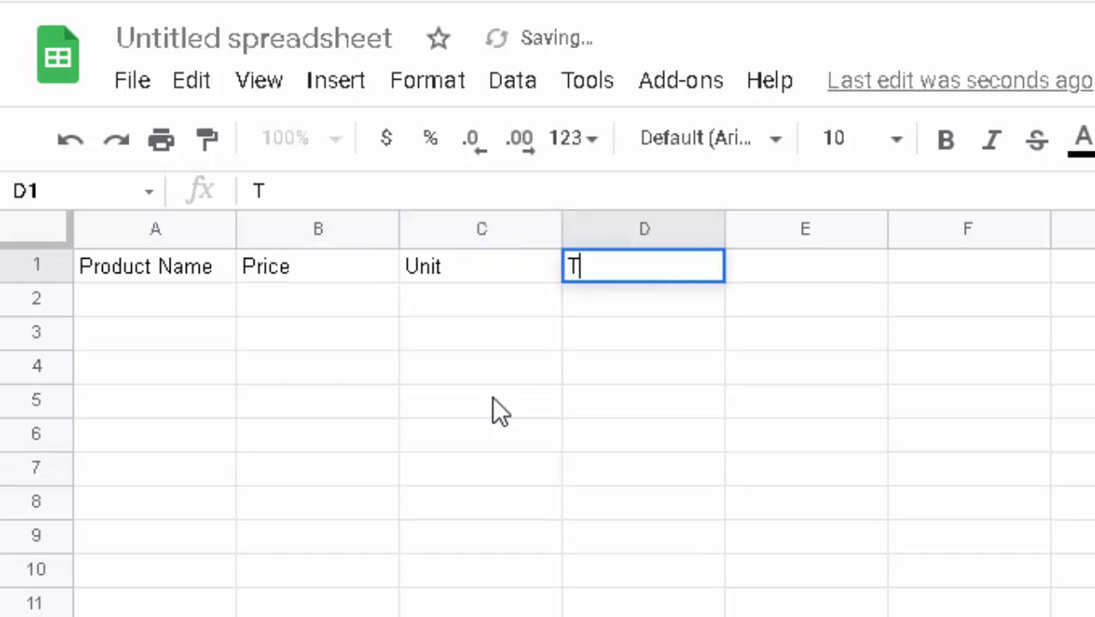
{"action": "type", "text": "otal"}
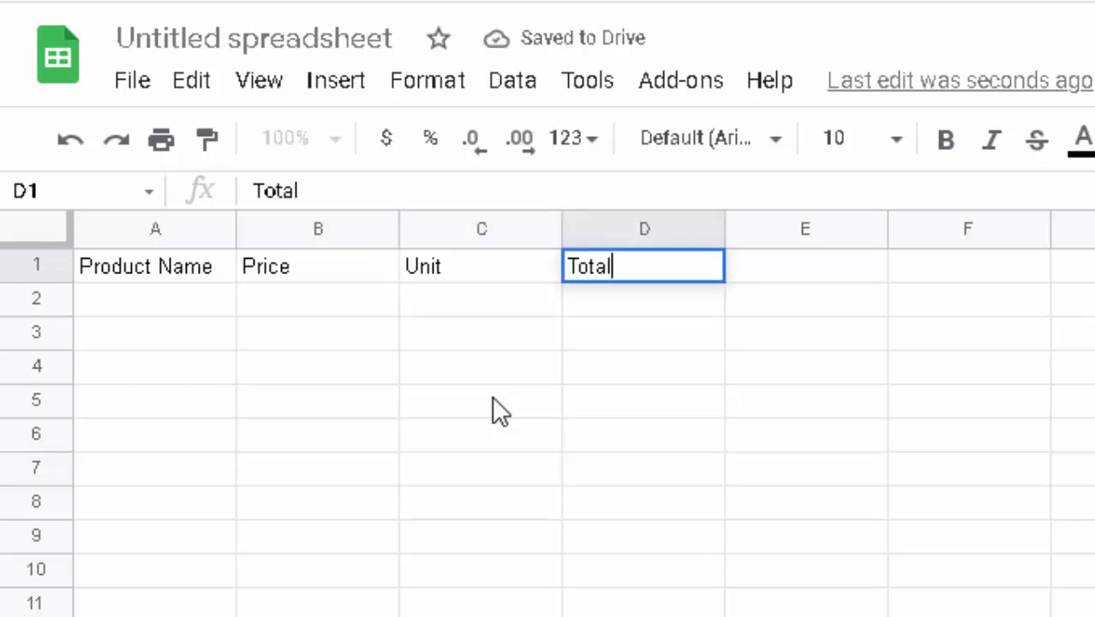
{"action": "left_click", "coordinate": [636, 392]}
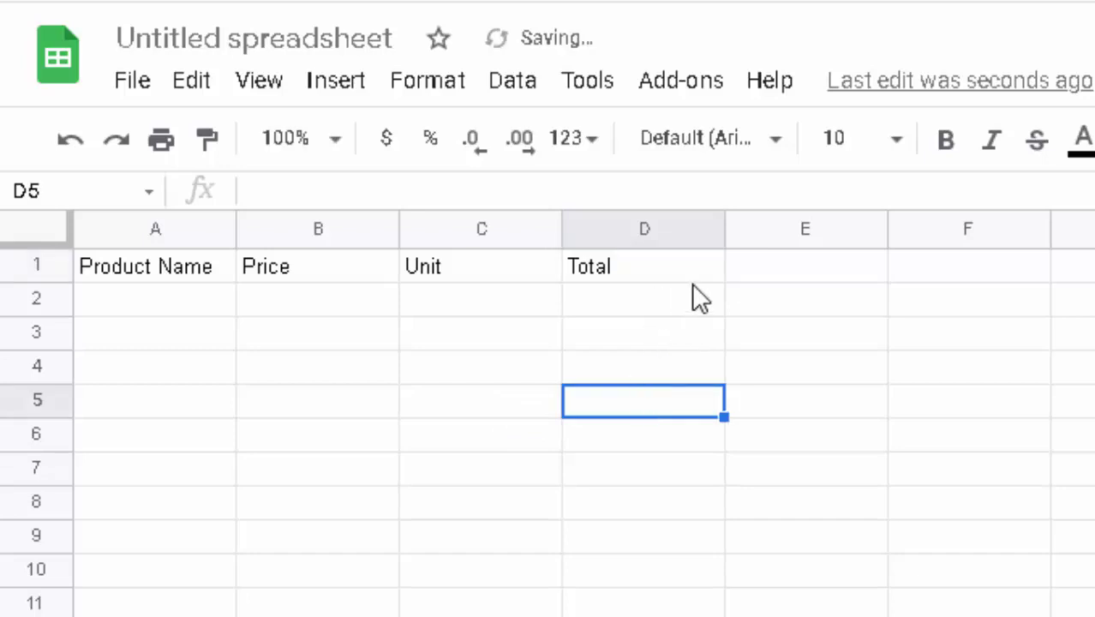
{"action": "left_click", "coordinate": [759, 272]}
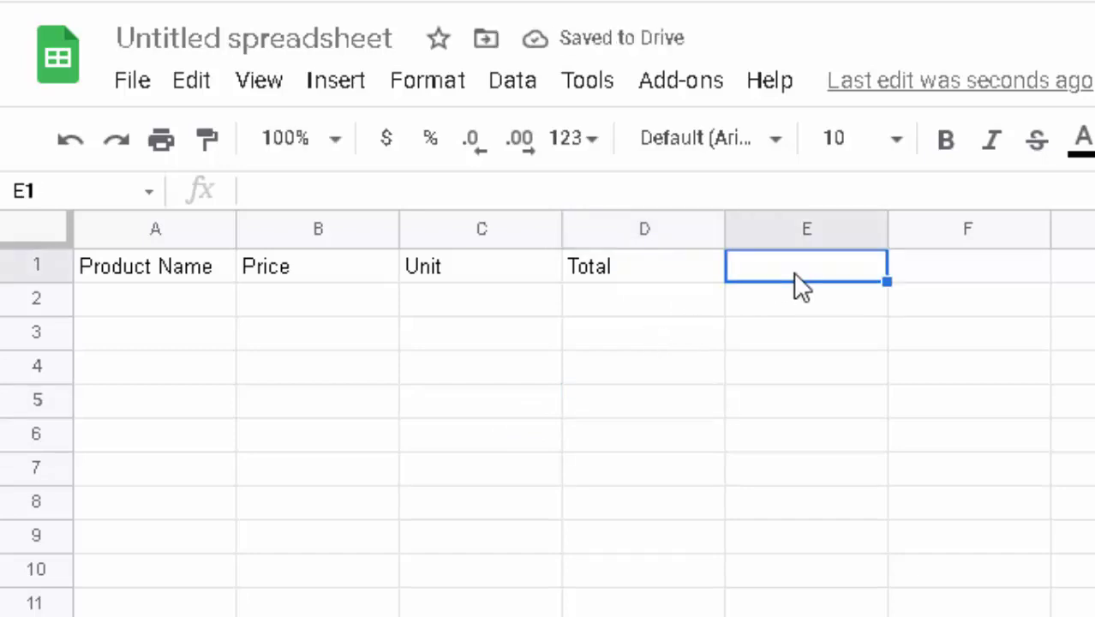
{"action": "type", "text": "Tax "}
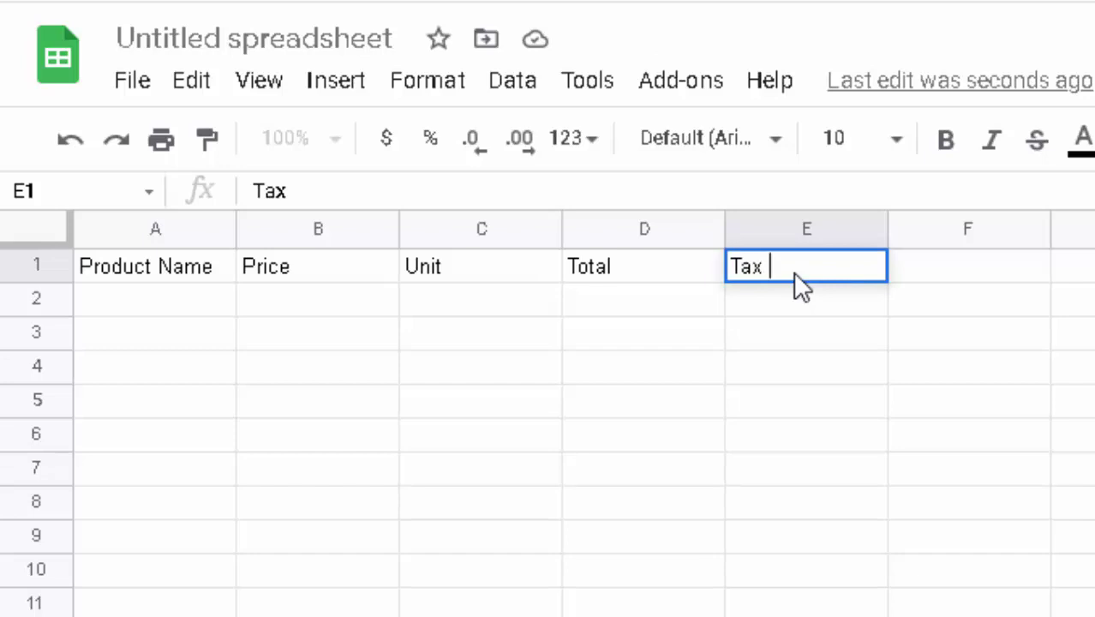
{"action": "type", "text": "Amoun"}
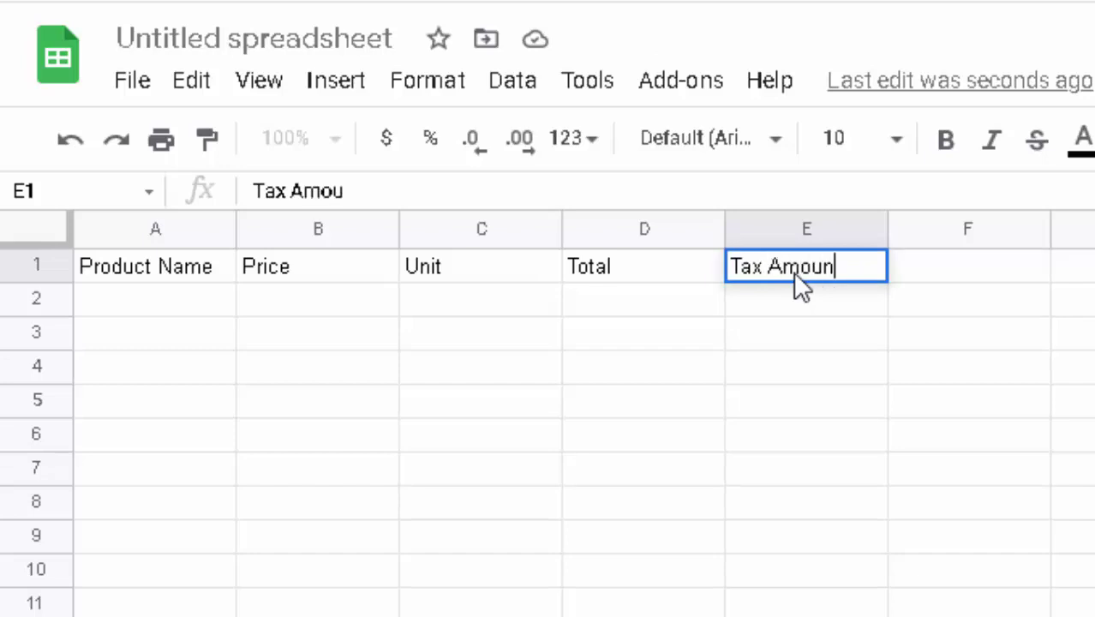
{"action": "type", "text": "t"}
Step: Label cell H2 'Tax' and put the 10% rate in H3
{"action": "left_click", "coordinate": [878, 433]}
{"action": "left_click", "coordinate": [1037, 297]}
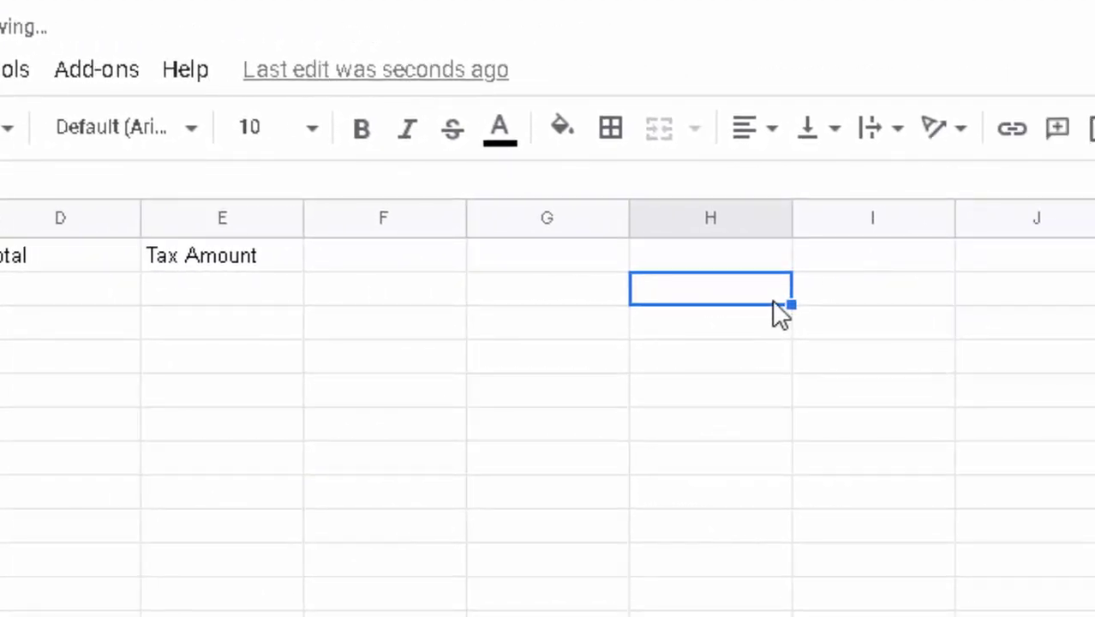
{"action": "type", "text": "Tax"}
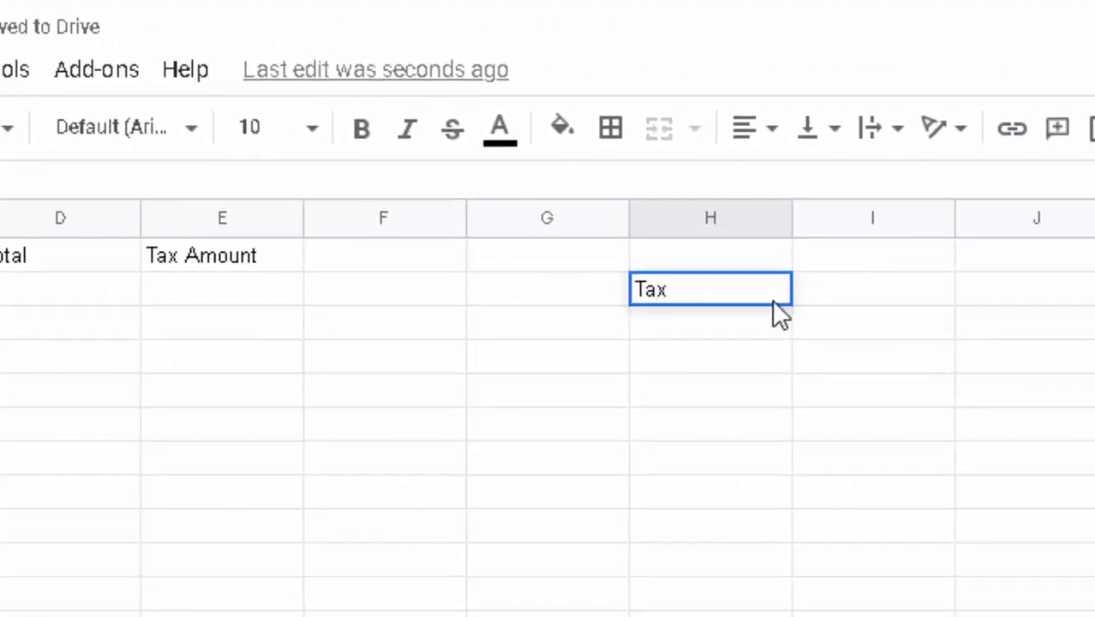
{"action": "left_click", "coordinate": [736, 321]}
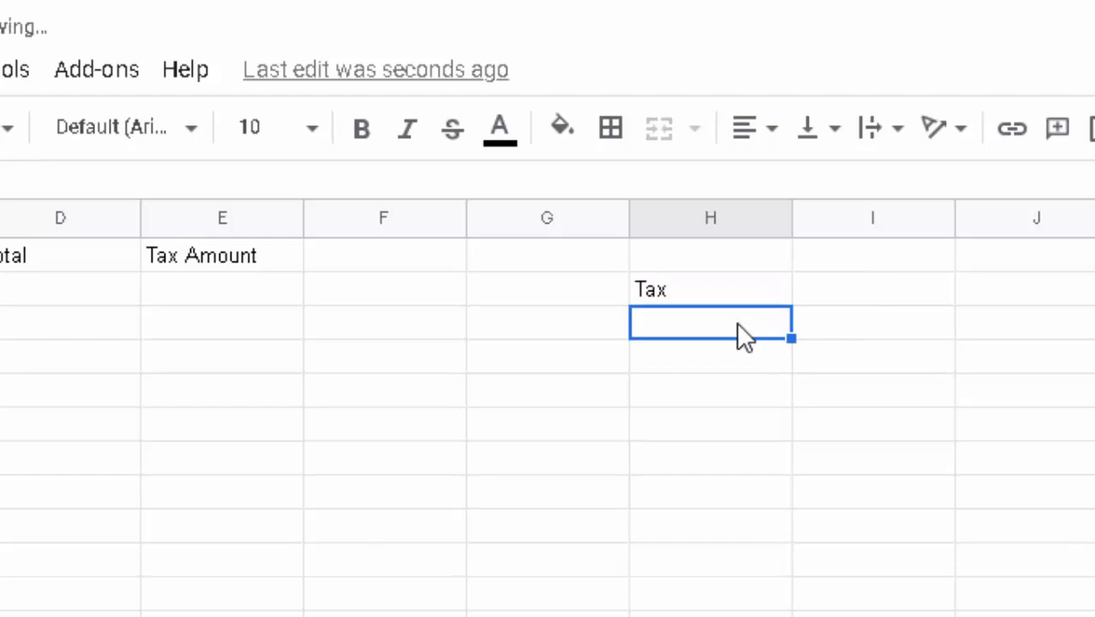
{"action": "type", "text": "10"}
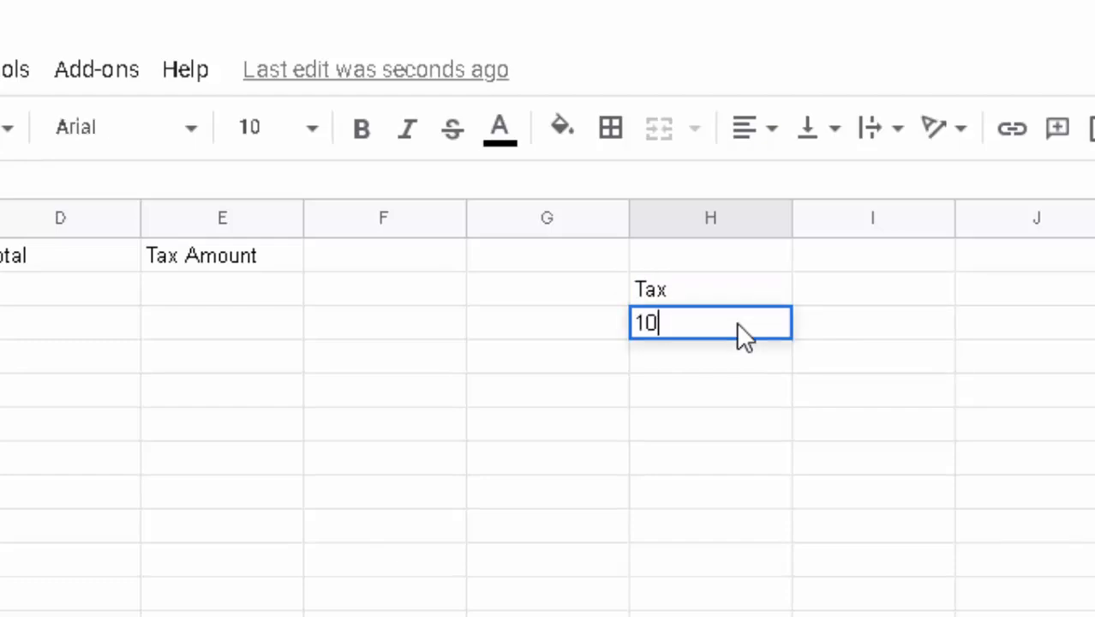
{"action": "type", "text": "%"}
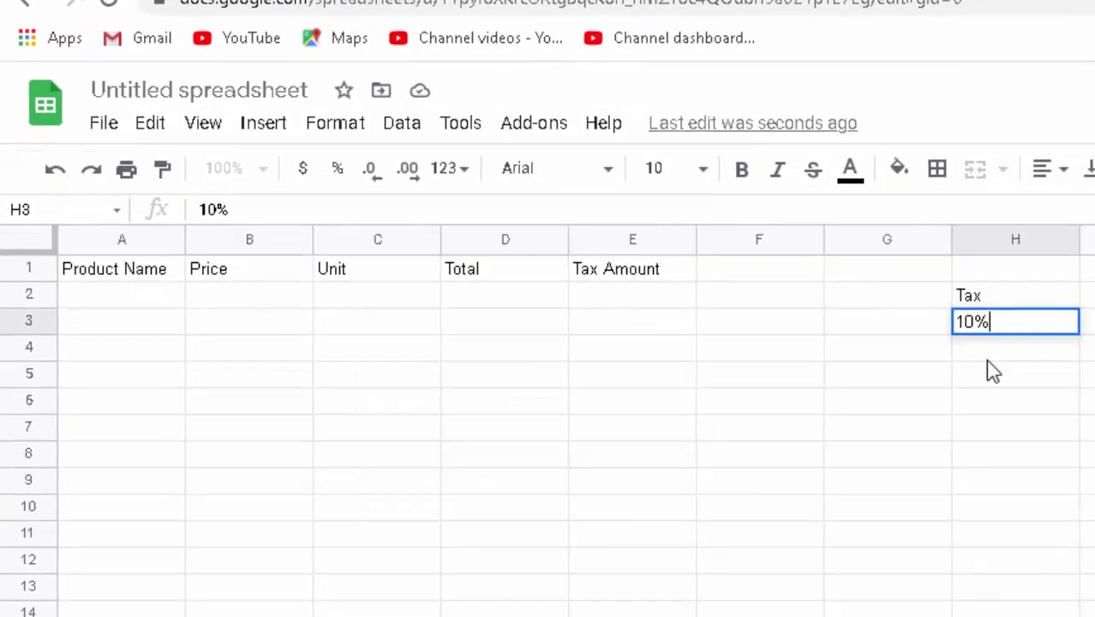
{"action": "key", "text": "Return"}
Step: Select the product-name cells A2:A8 and bring up the Data menu
{"action": "left_click", "coordinate": [205, 281]}
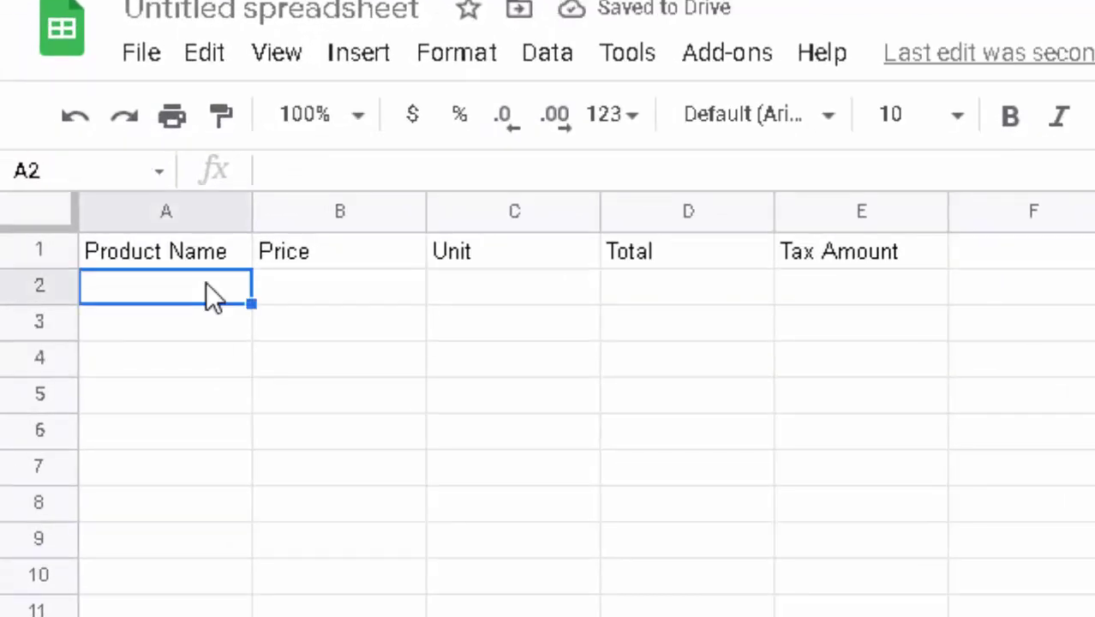
{"action": "mouse_move", "coordinate": [206, 281]}
{"action": "left_mouse_down"}
{"action": "mouse_move", "coordinate": [178, 504]}
{"action": "mouse_move", "coordinate": [179, 484]}
{"action": "left_mouse_up"}
{"action": "double_click", "coordinate": [184, 288]}
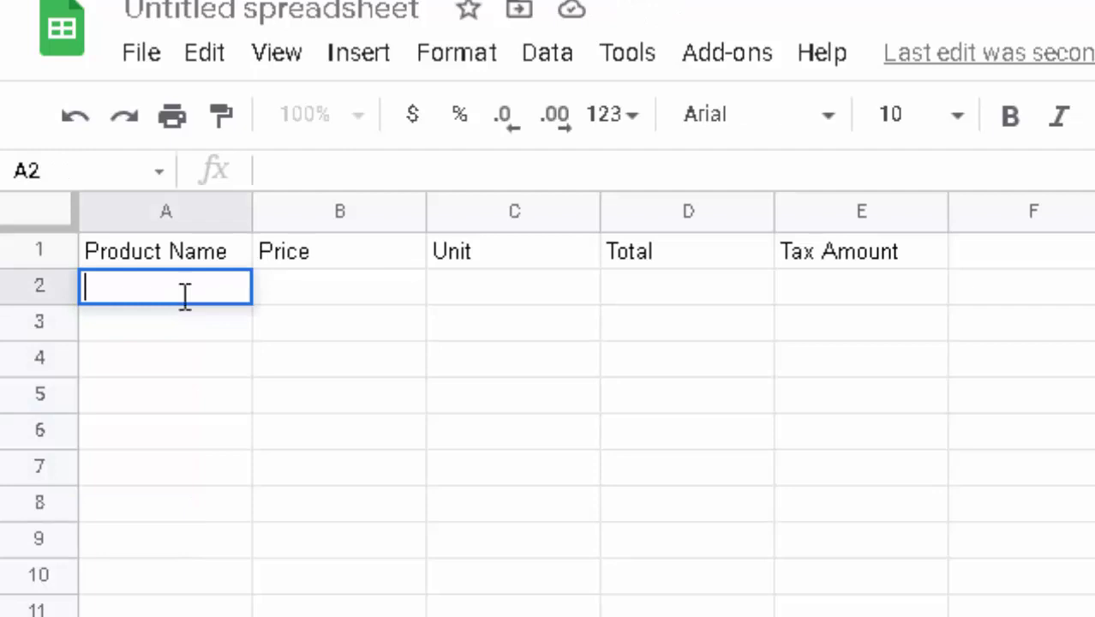
{"action": "left_click", "coordinate": [177, 361]}
{"action": "left_click_drag", "start_coordinate": [182, 286], "coordinate": [171, 517]}
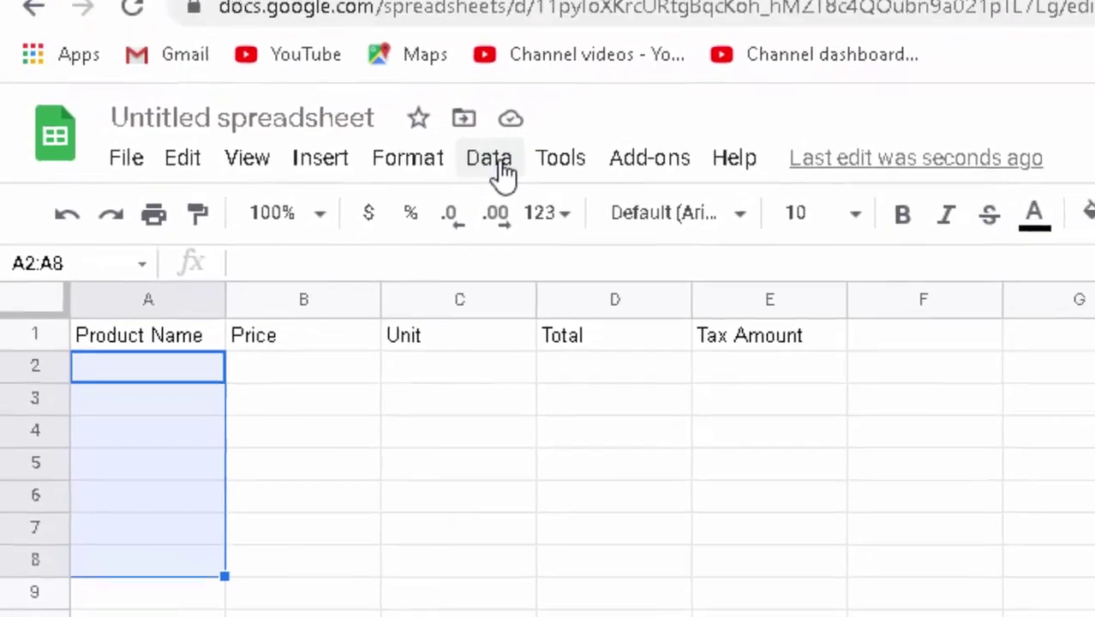
{"action": "left_click", "coordinate": [502, 164]}
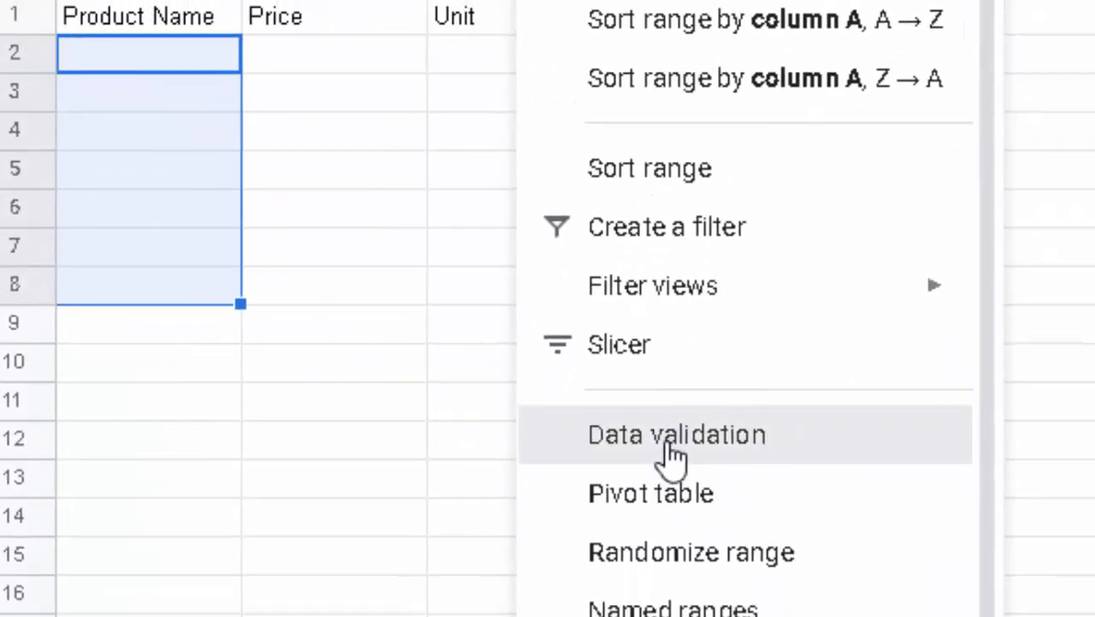
Step: Start a data validation rule on A2:A8 using the List of items criterion
{"action": "left_click", "coordinate": [668, 451]}
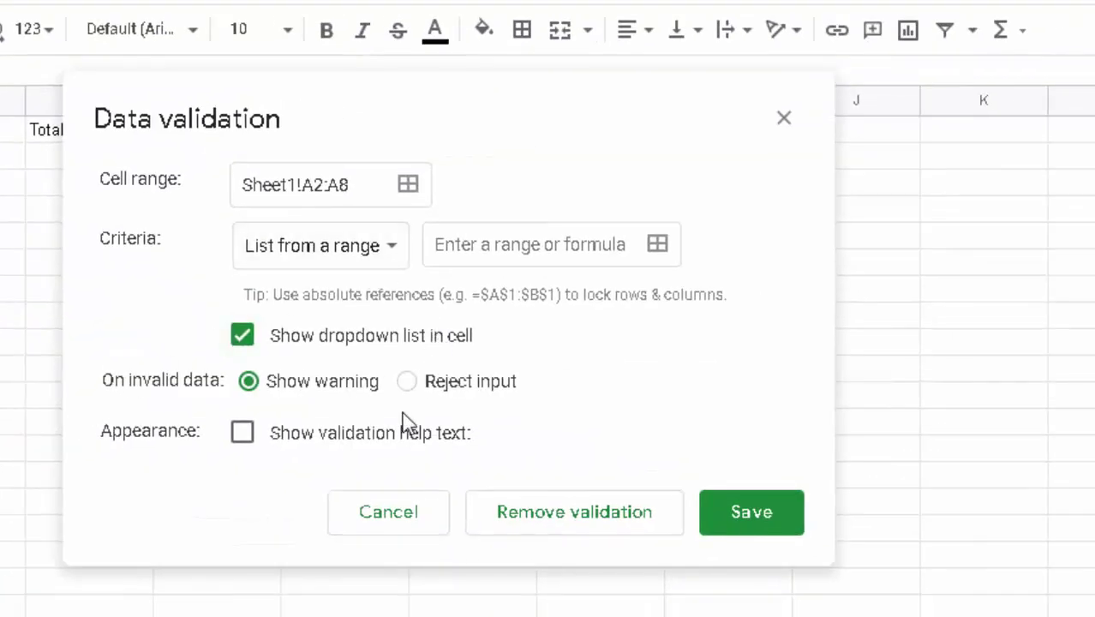
{"action": "left_click", "coordinate": [386, 257]}
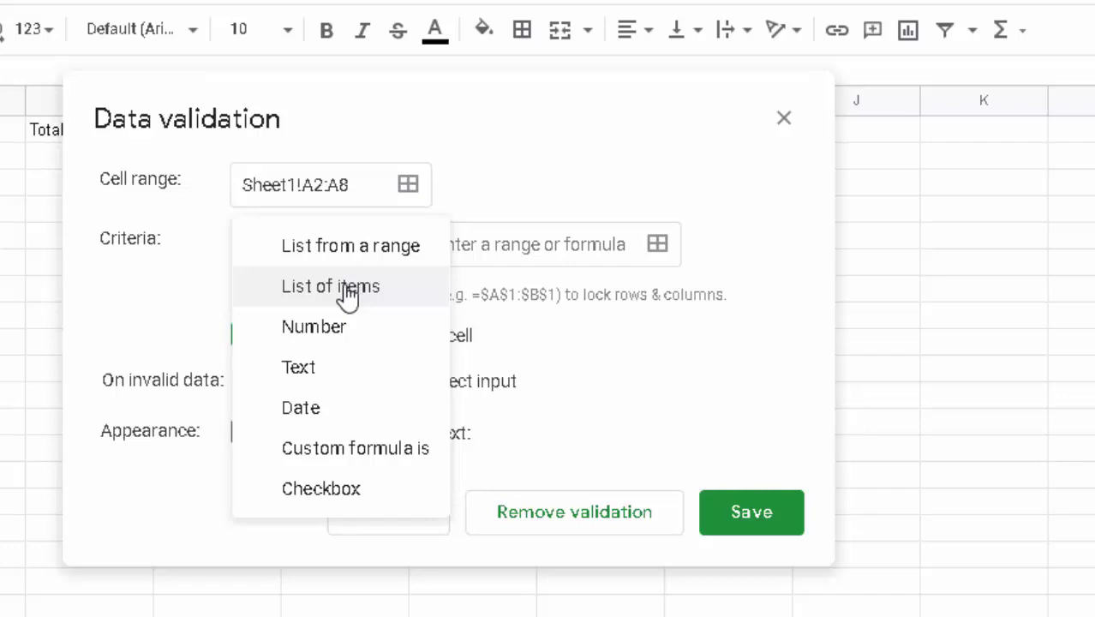
{"action": "left_click", "coordinate": [353, 293]}
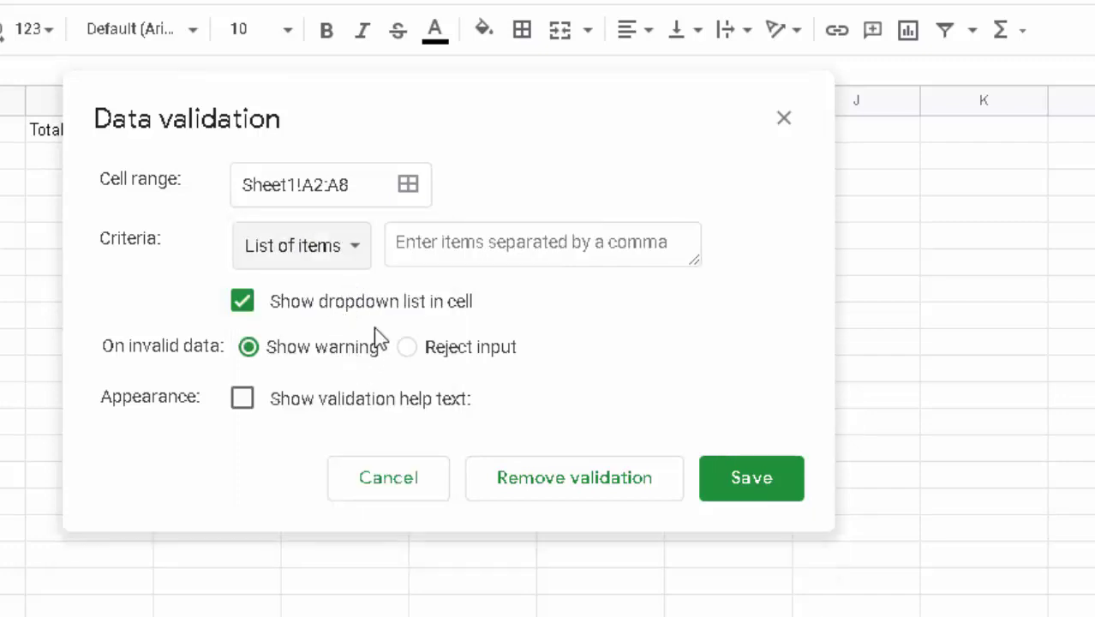
{"action": "left_click", "coordinate": [465, 250]}
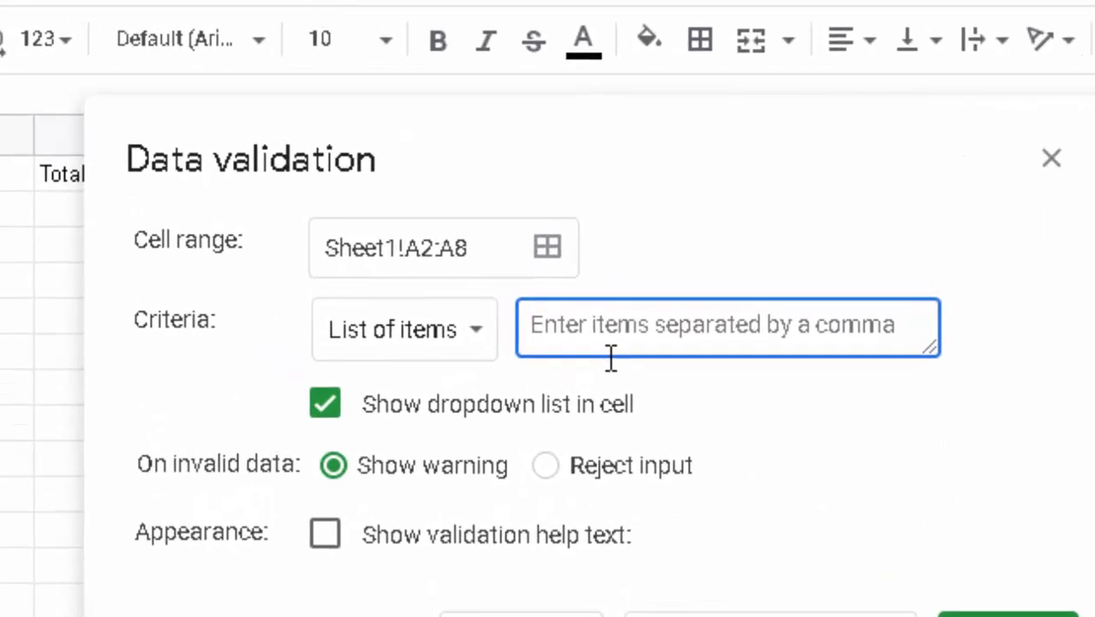
Step: Enter the list items Keyboard, Mouse, Barcode Reader, Headphone, MicroPhone, Ear Phone
{"action": "type", "text": "Keybo"}
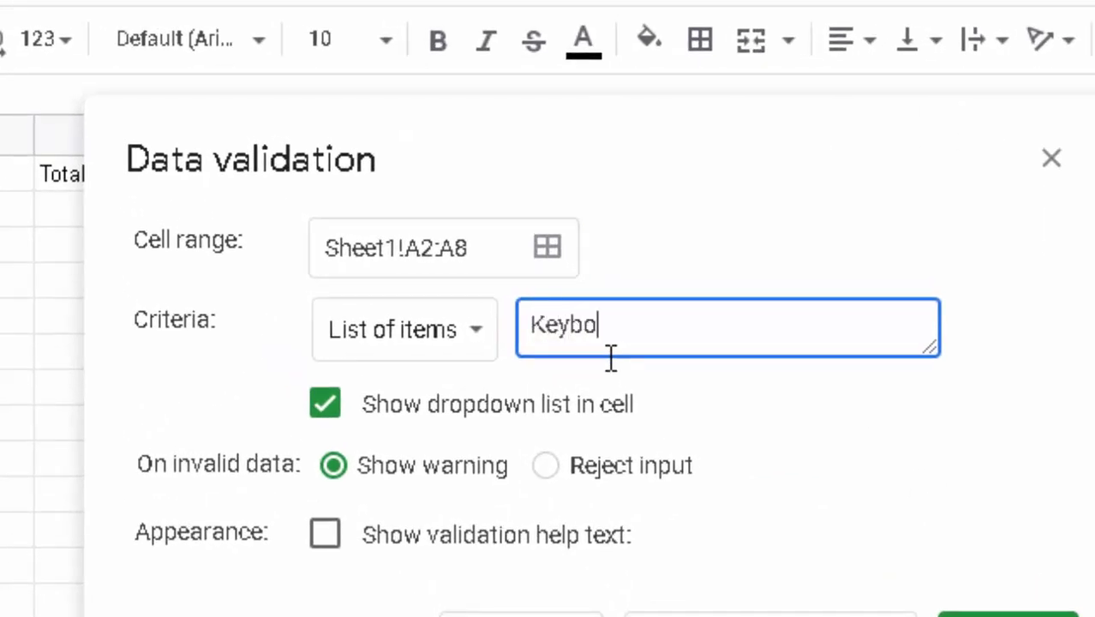
{"action": "type", "text": "ard,"}
{"action": "type", "text": "Mous"}
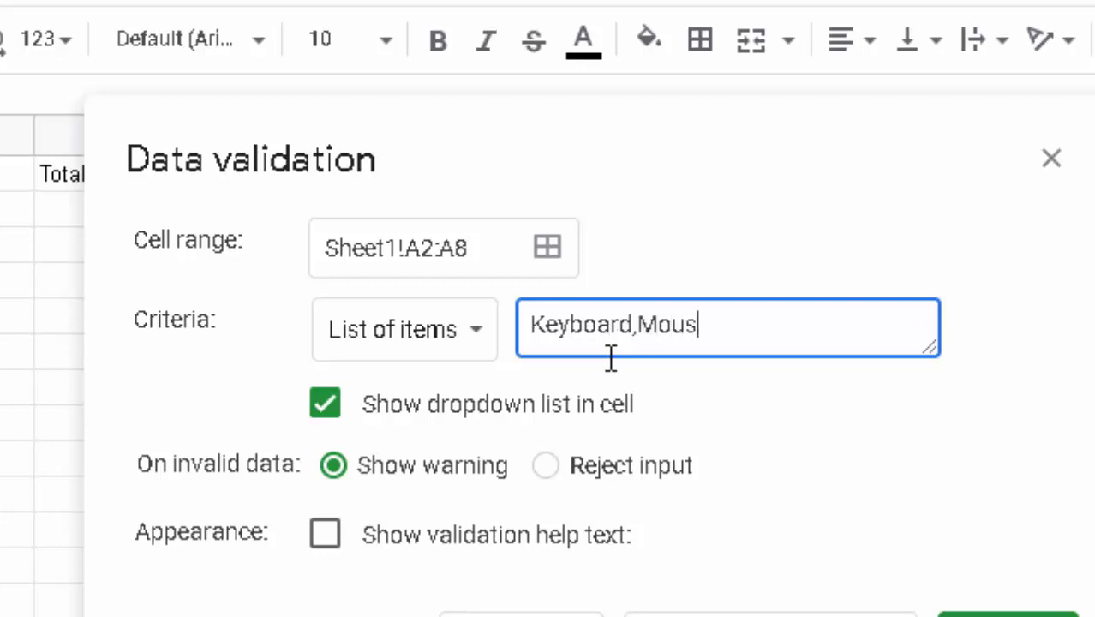
{"action": "type", "text": "e,Ba"}
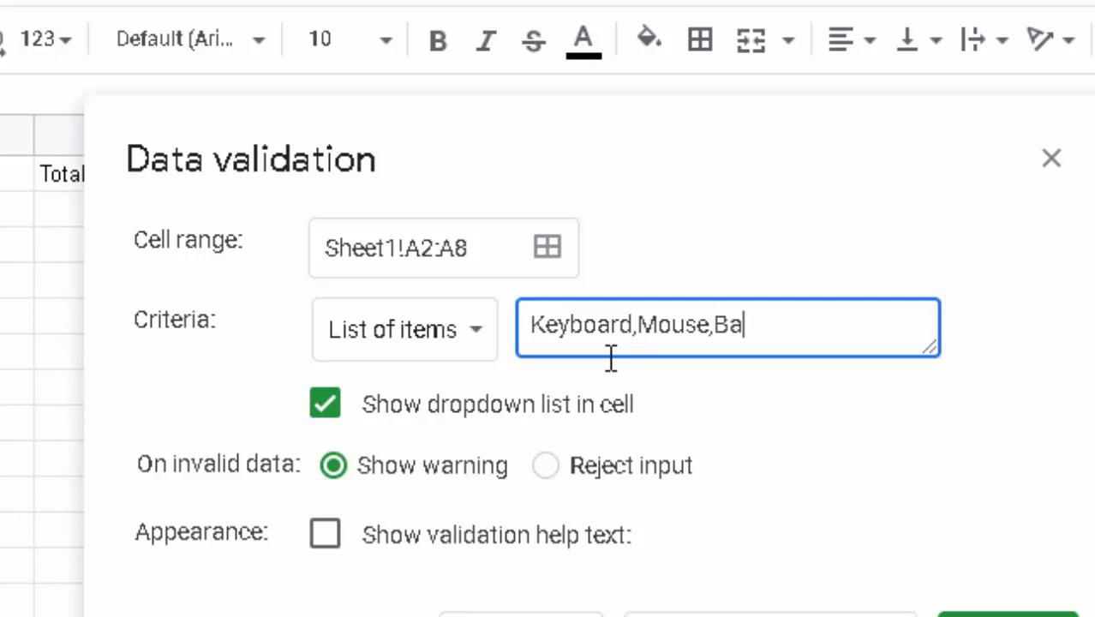
{"action": "type", "text": "rcode "}
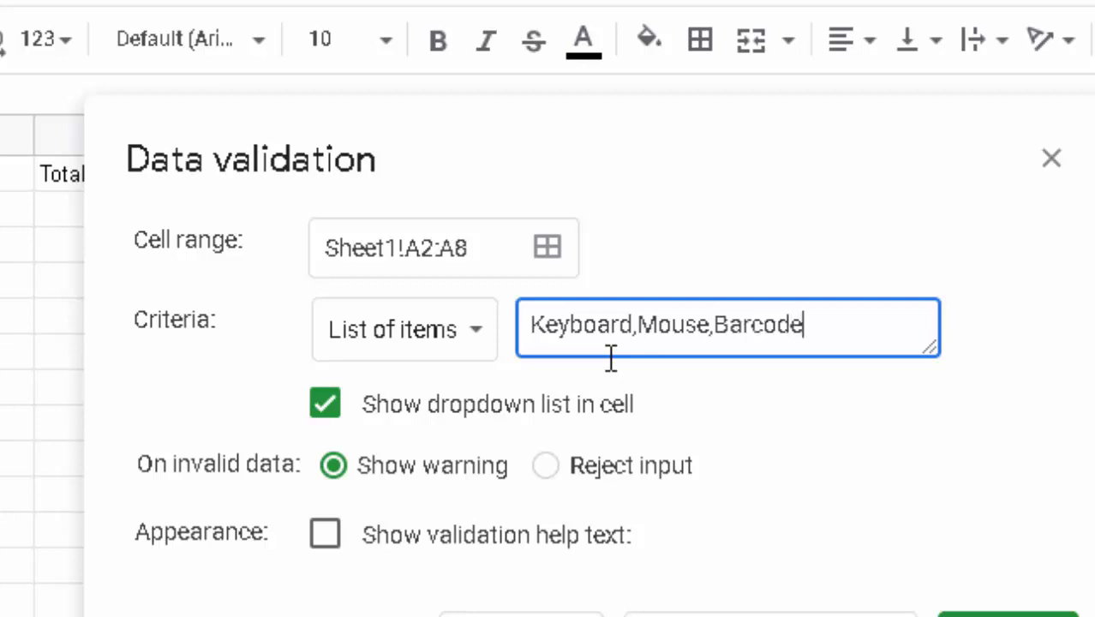
{"action": "type", "text": "Re"}
{"action": "type", "text": "ader,"}
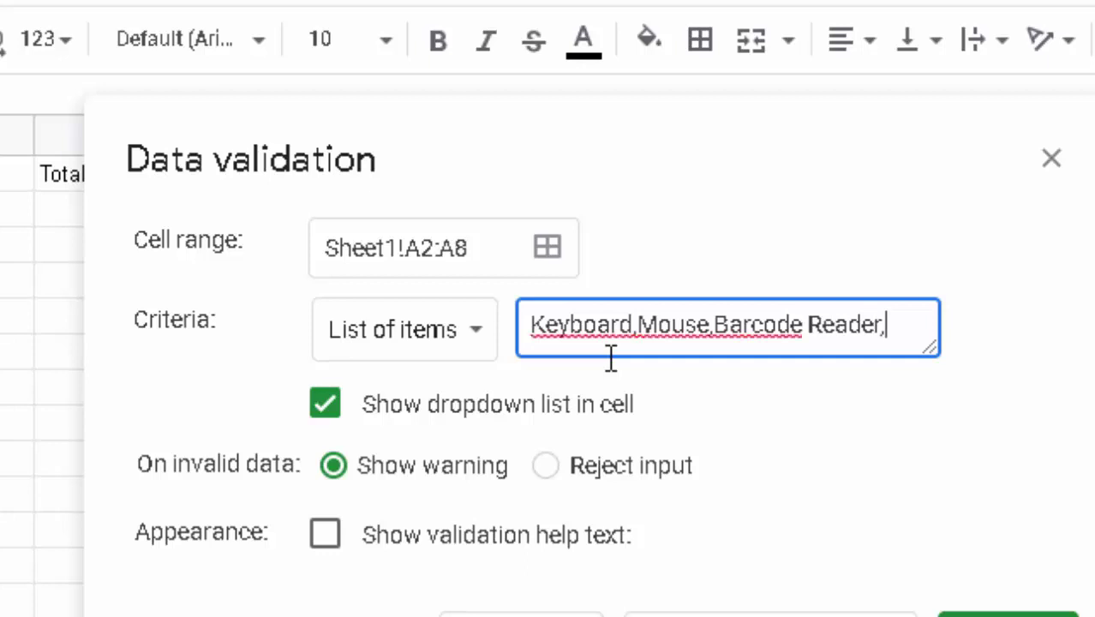
{"action": "type", "text": "He"}
{"action": "type", "text": "adphon"}
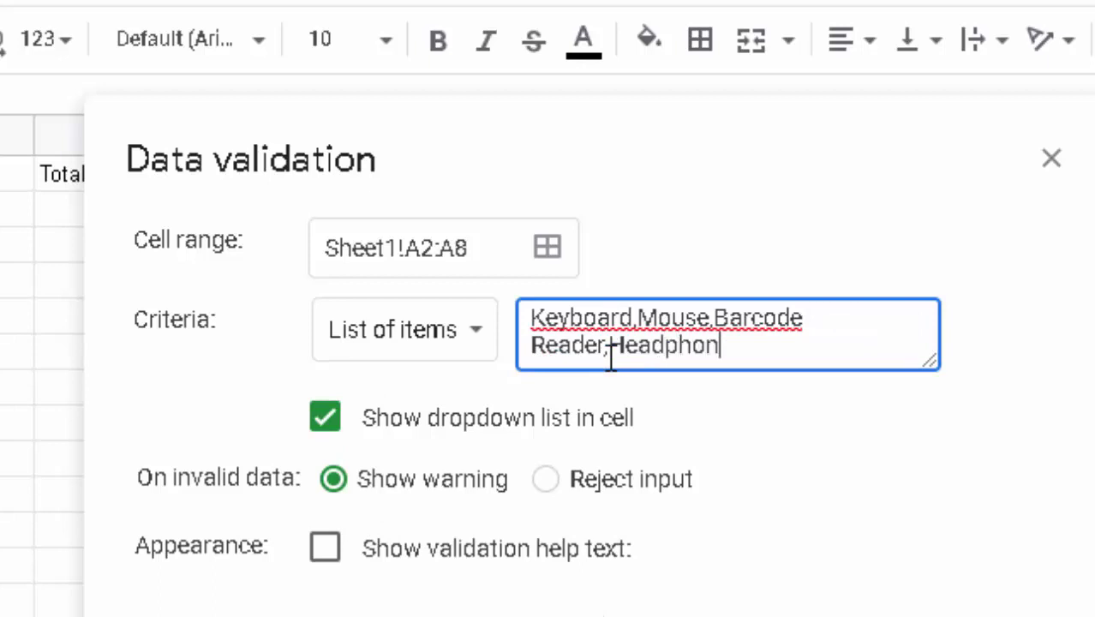
{"action": "type", "text": "e,Mi"}
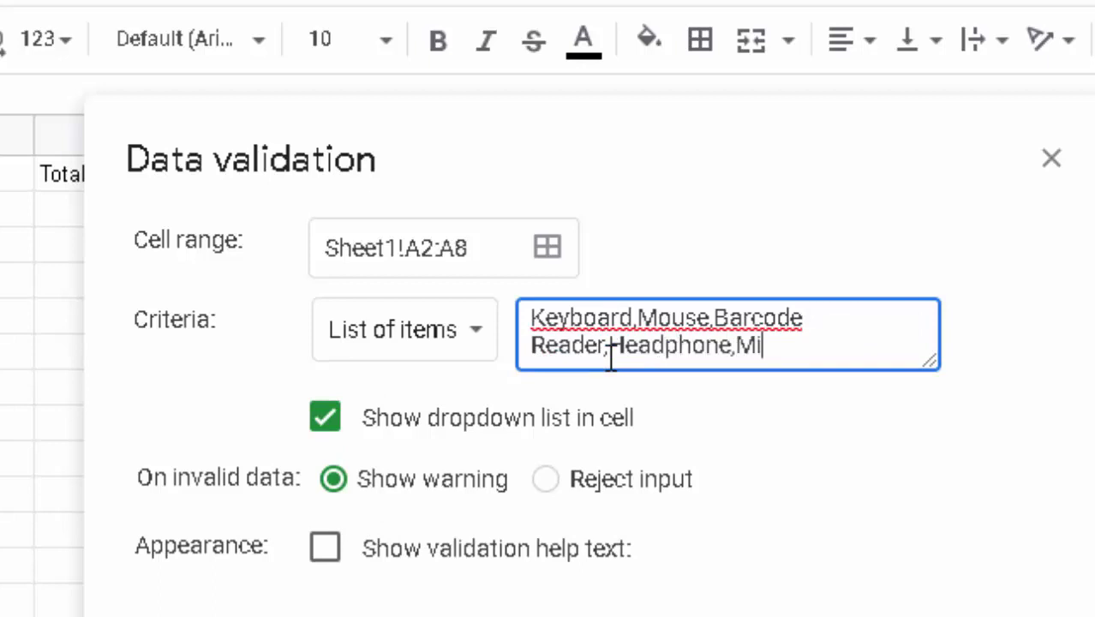
{"action": "type", "text": "croP"}
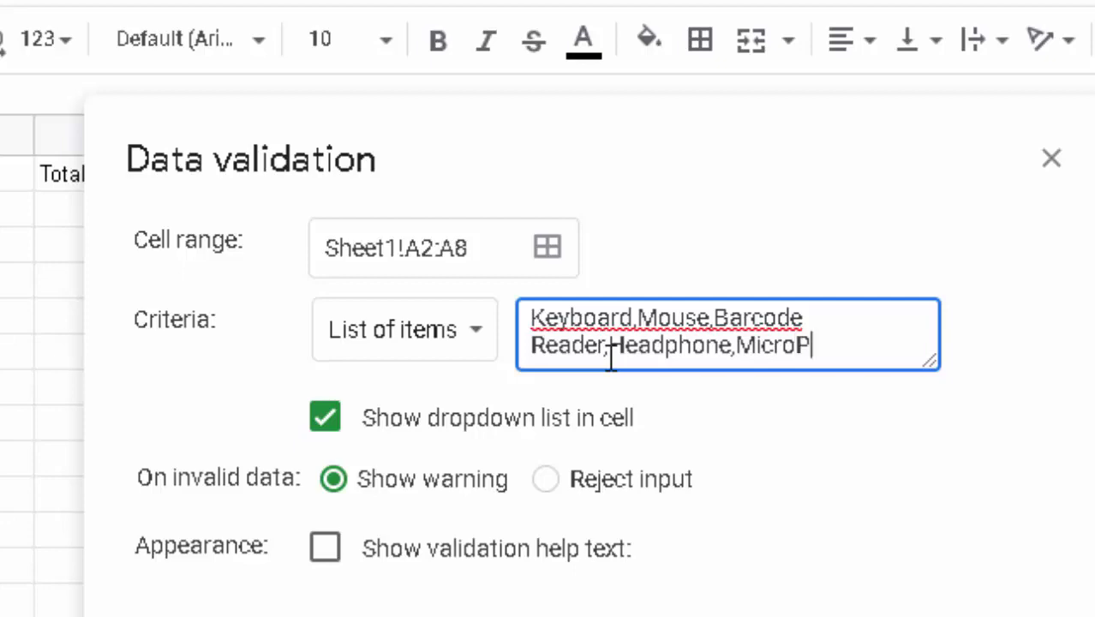
{"action": "type", "text": "hone"}
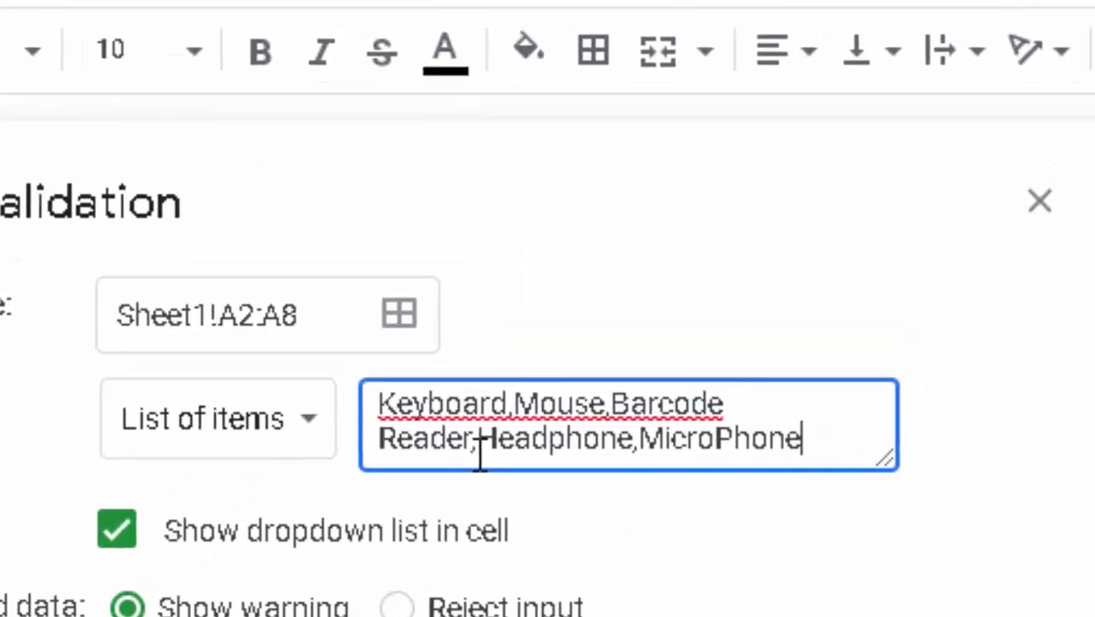
{"action": "type", "text": ",Ea"}
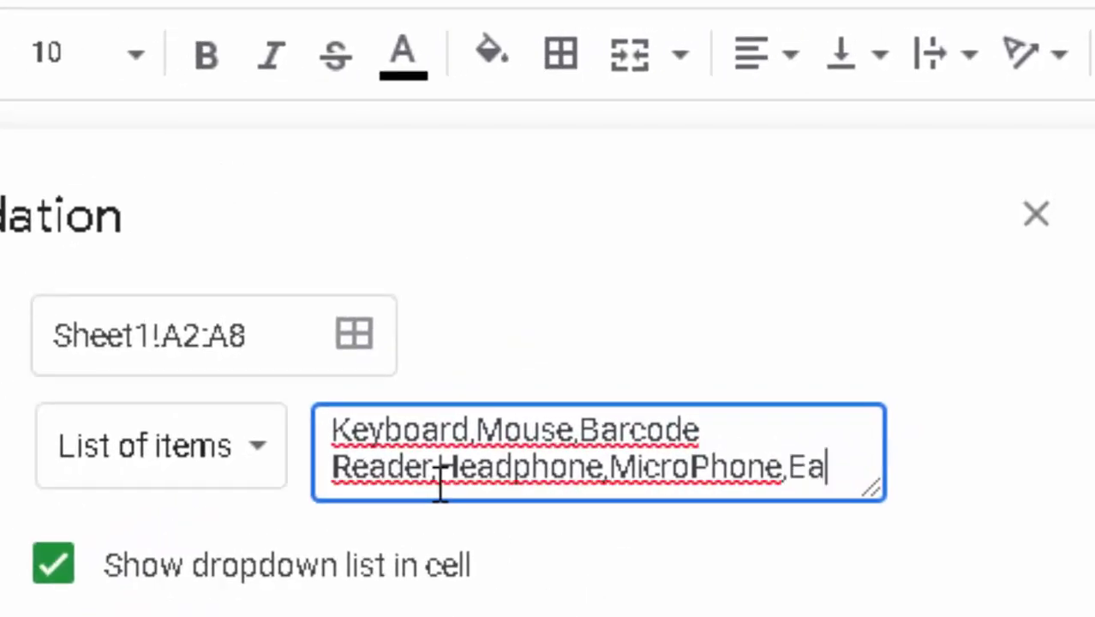
{"action": "type", "text": "r Ph"}
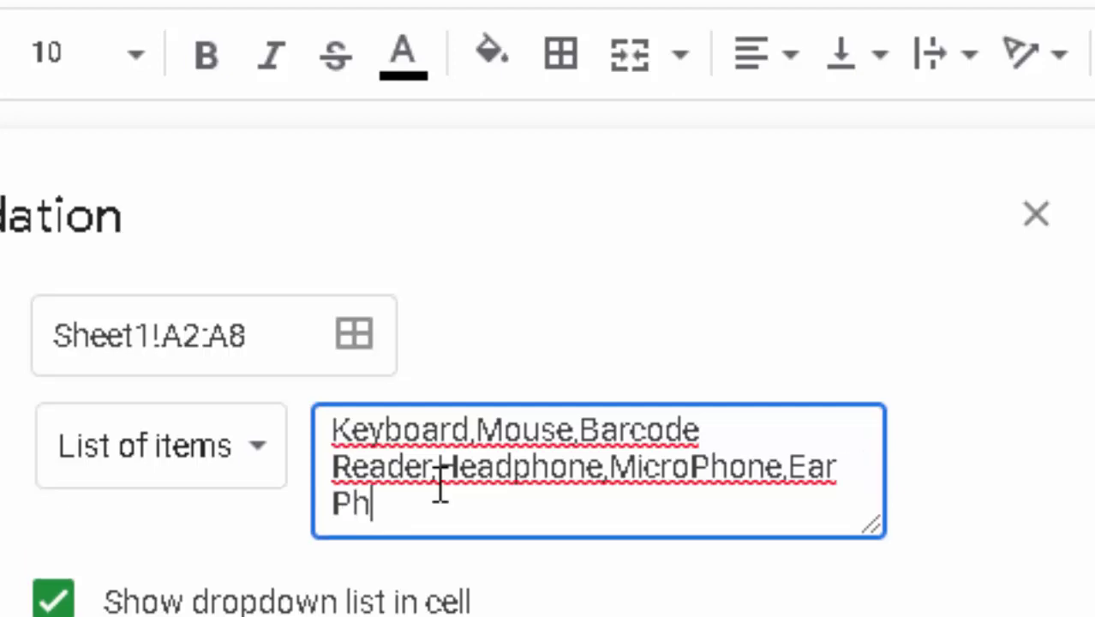
{"action": "type", "text": "onr"}
{"action": "key", "text": "BackSpace"}
{"action": "type", "text": "e"}
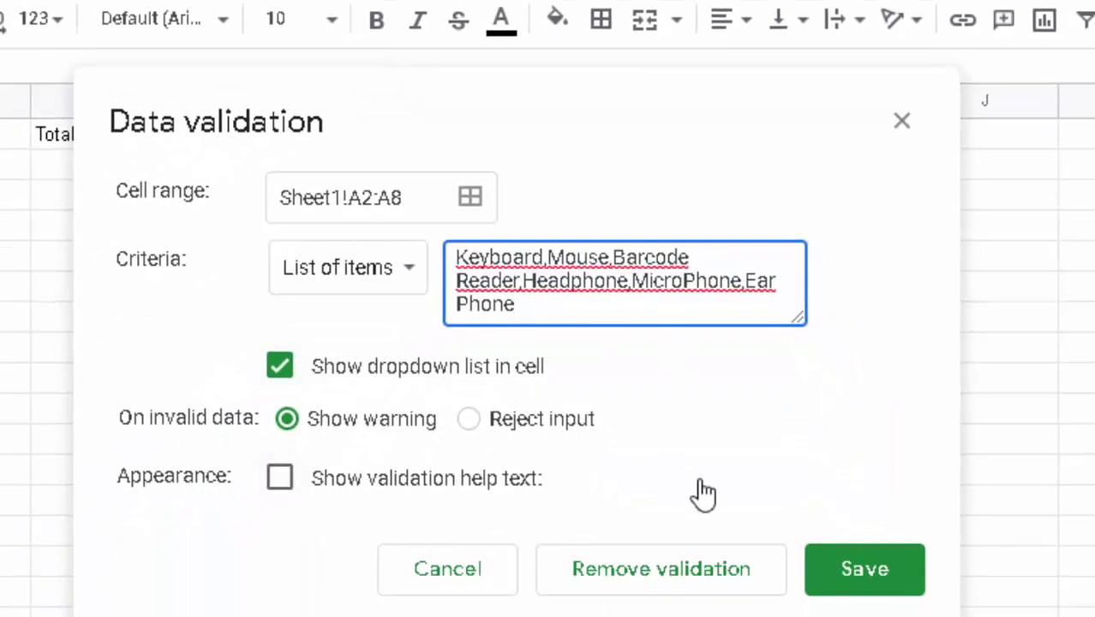
Step: Save the dropdown rule and pick Keyboard, Mouse, Barcode Reader and Headphone for A2:A5
{"action": "left_click", "coordinate": [841, 584]}
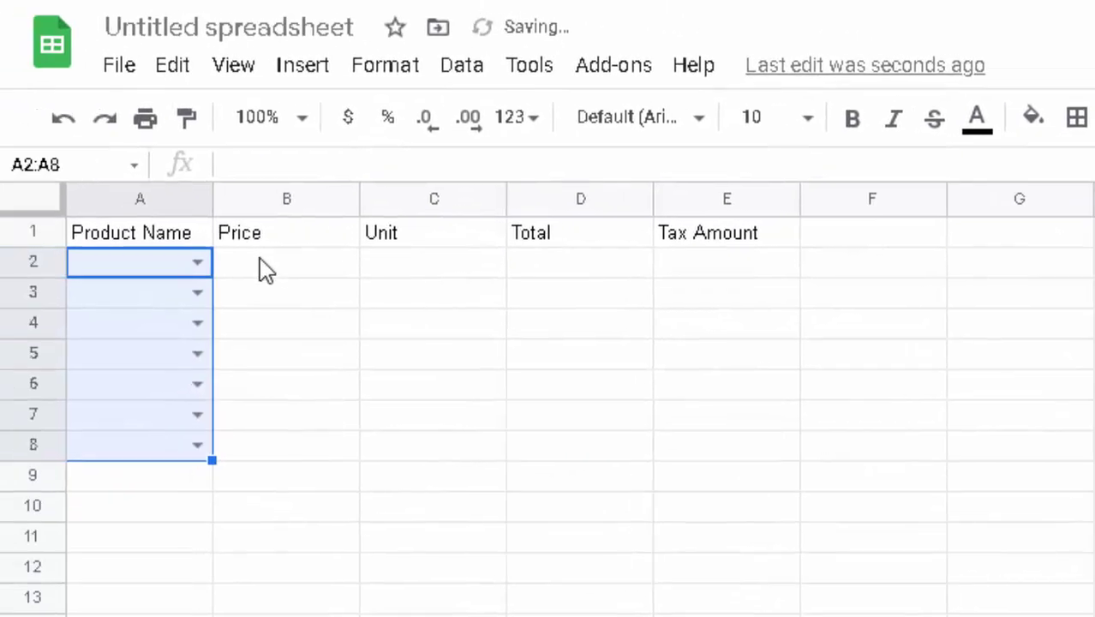
{"action": "left_click", "coordinate": [145, 538]}
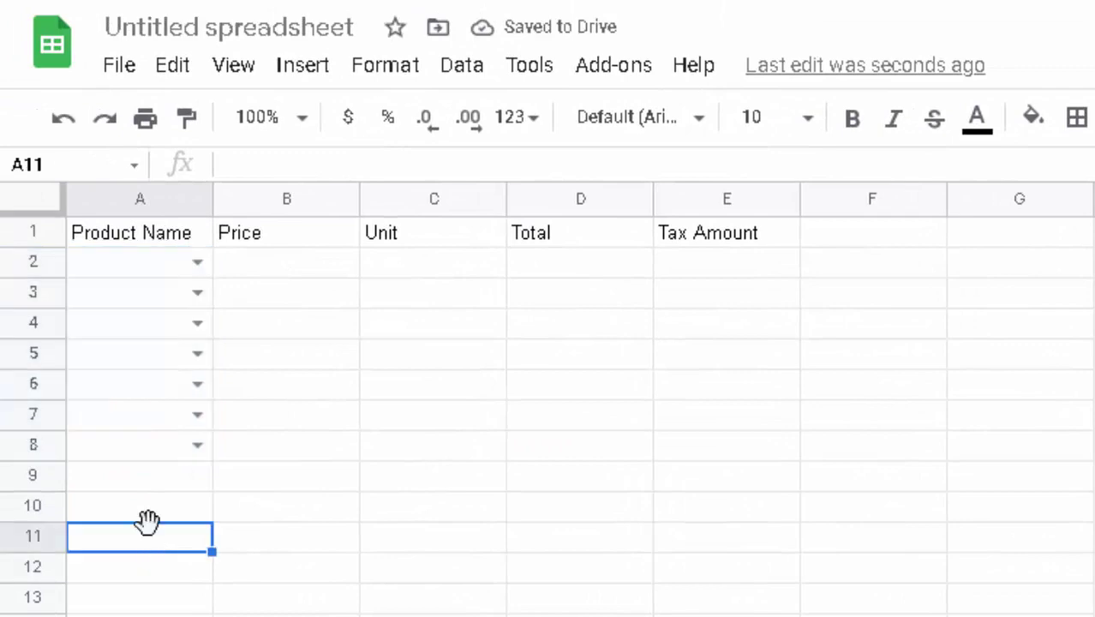
{"action": "left_click", "coordinate": [197, 261]}
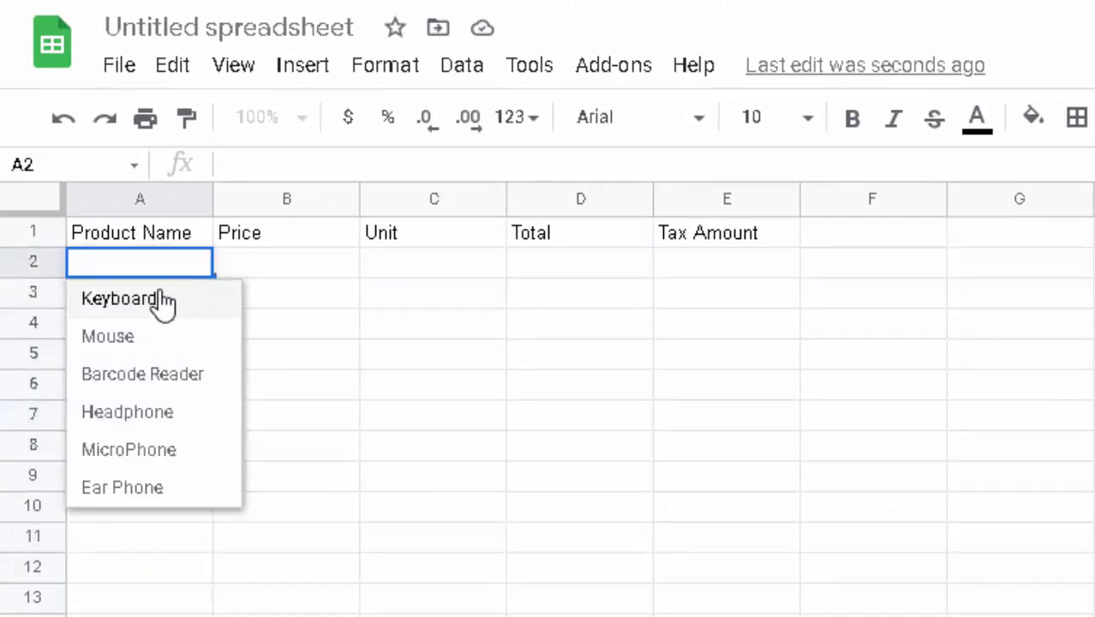
{"action": "left_click", "coordinate": [163, 300]}
{"action": "left_click", "coordinate": [176, 293]}
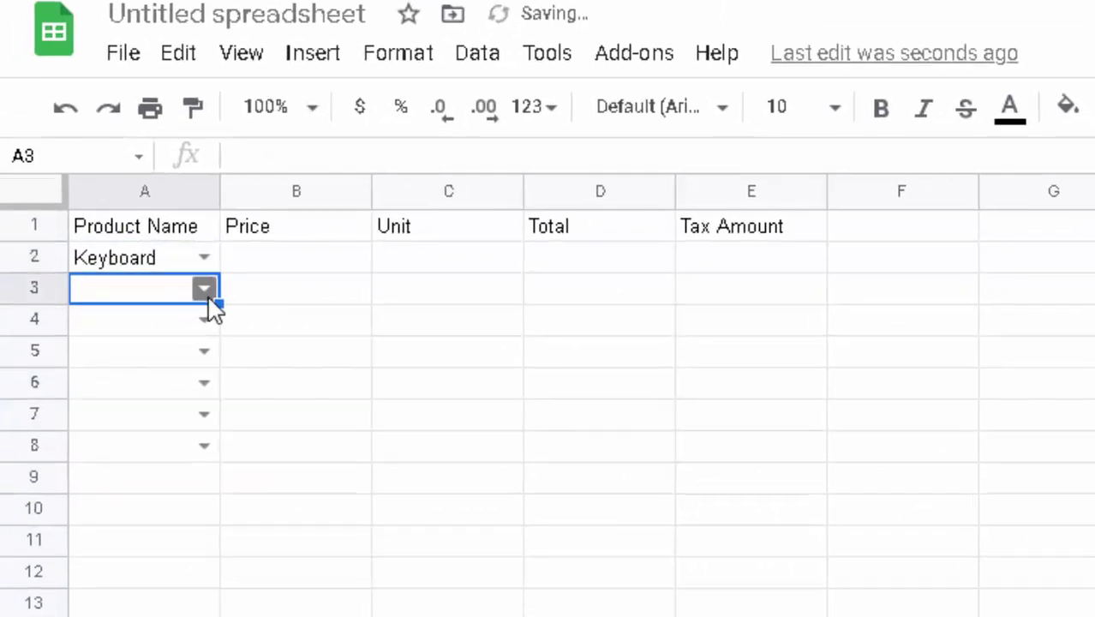
{"action": "left_click", "coordinate": [201, 291]}
{"action": "left_click", "coordinate": [205, 352]}
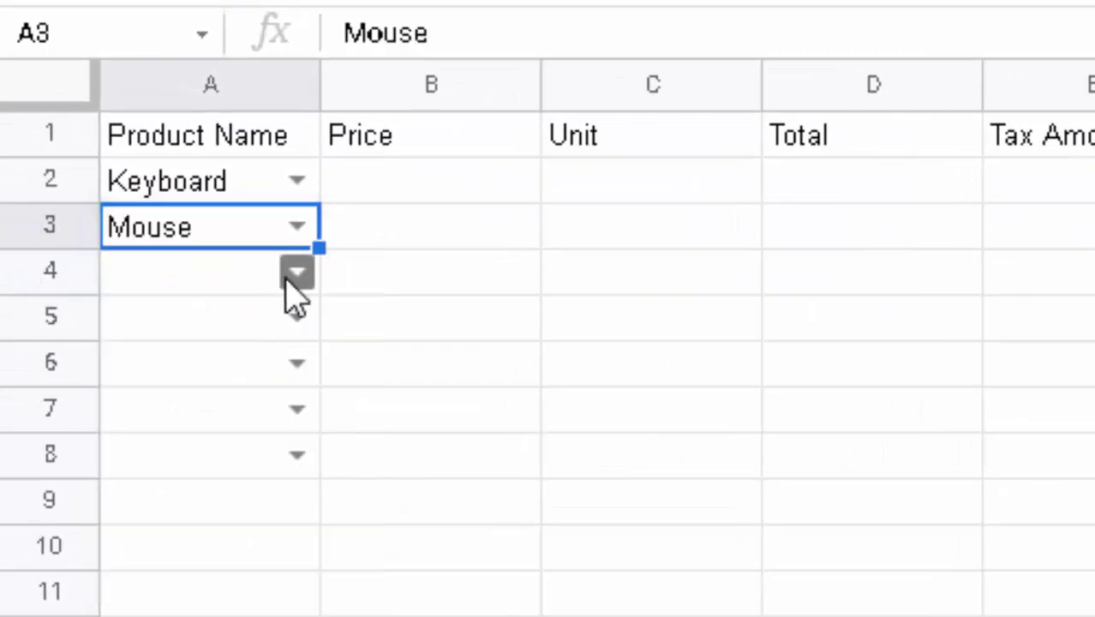
{"action": "left_click", "coordinate": [251, 293]}
{"action": "left_click", "coordinate": [214, 441]}
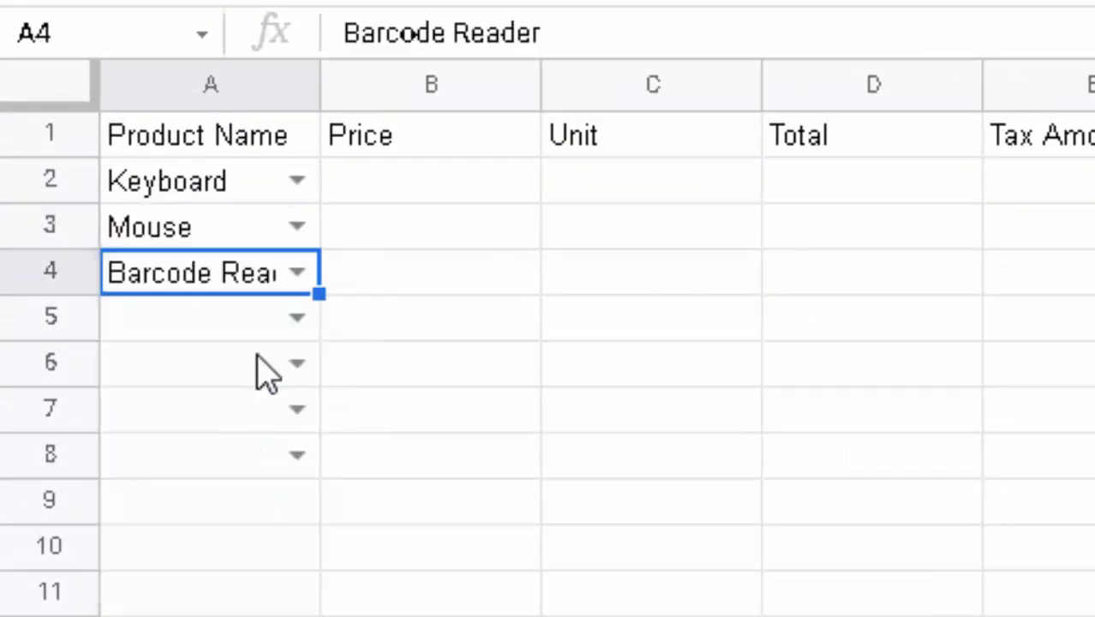
{"action": "left_click", "coordinate": [298, 319]}
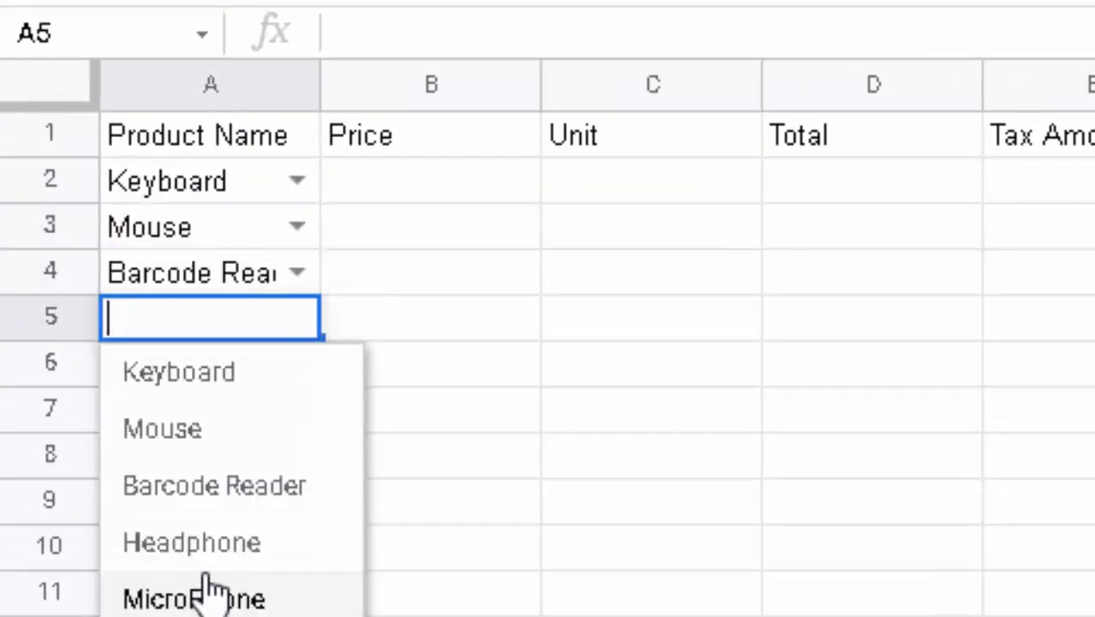
{"action": "left_click", "coordinate": [225, 564]}
Step: Pick MicroPhone, Ear Phone and MicroPhone from the dropdowns for A6:A8
{"action": "left_click", "coordinate": [255, 377]}
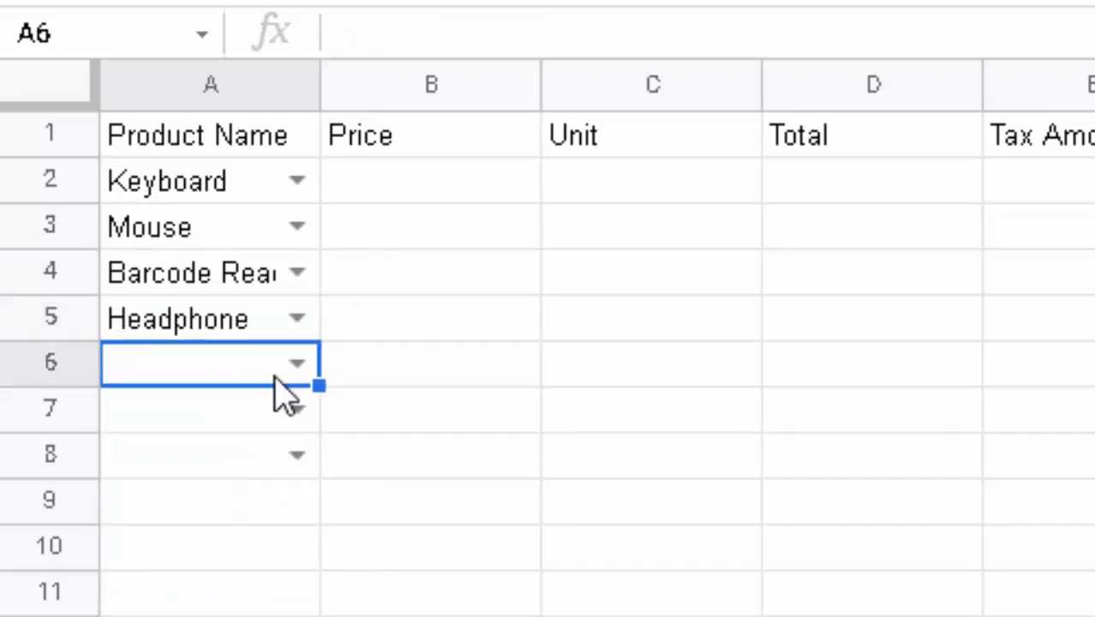
{"action": "left_click", "coordinate": [287, 377]}
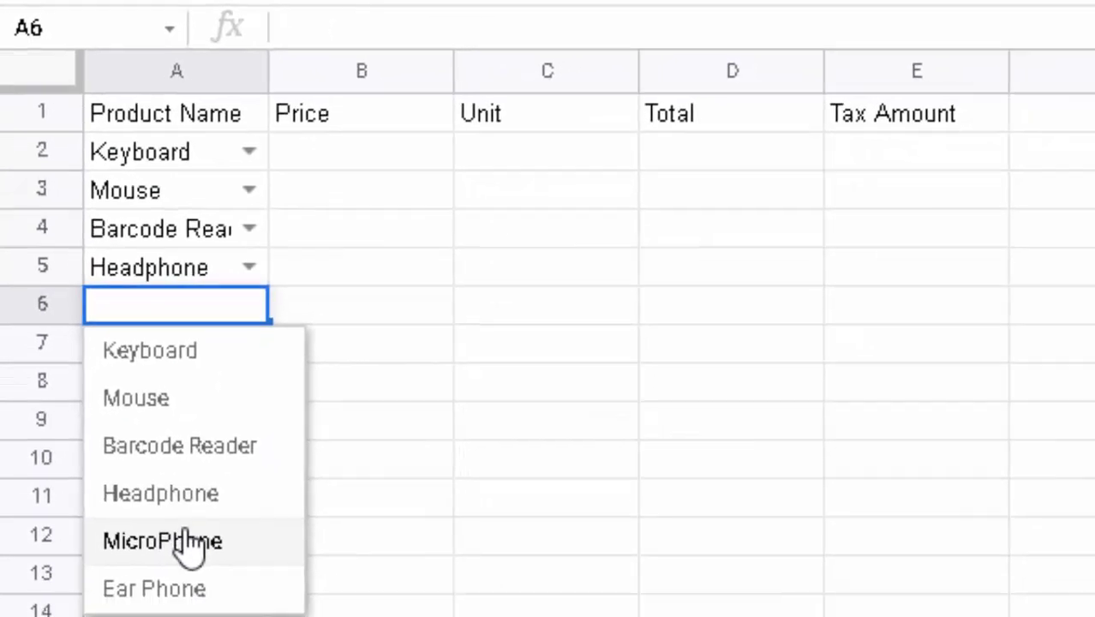
{"action": "left_click", "coordinate": [174, 497]}
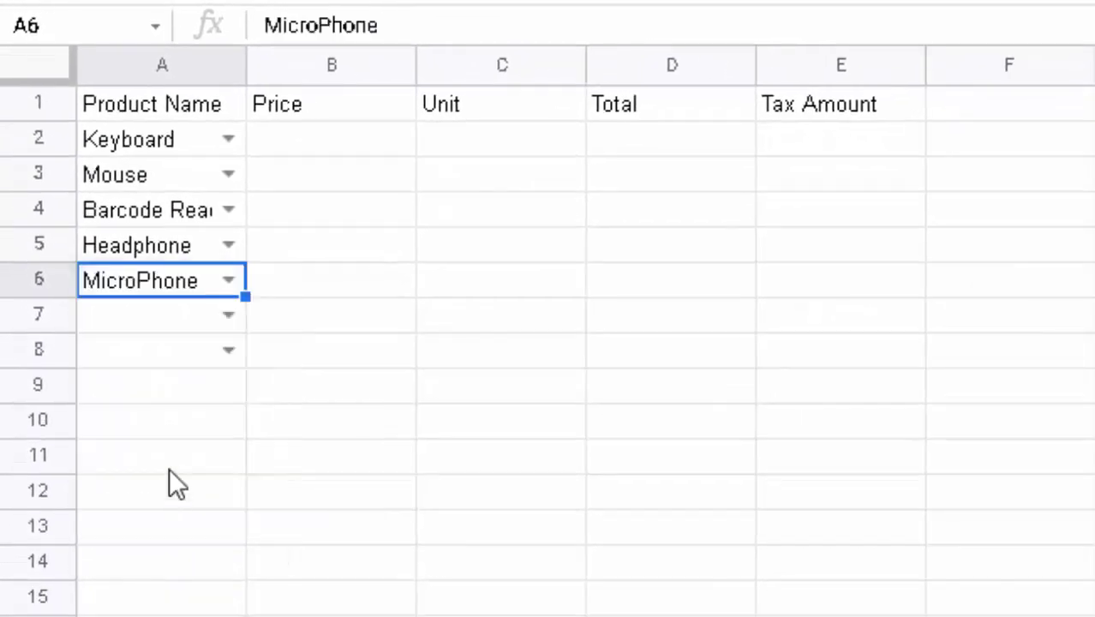
{"action": "left_click", "coordinate": [226, 315]}
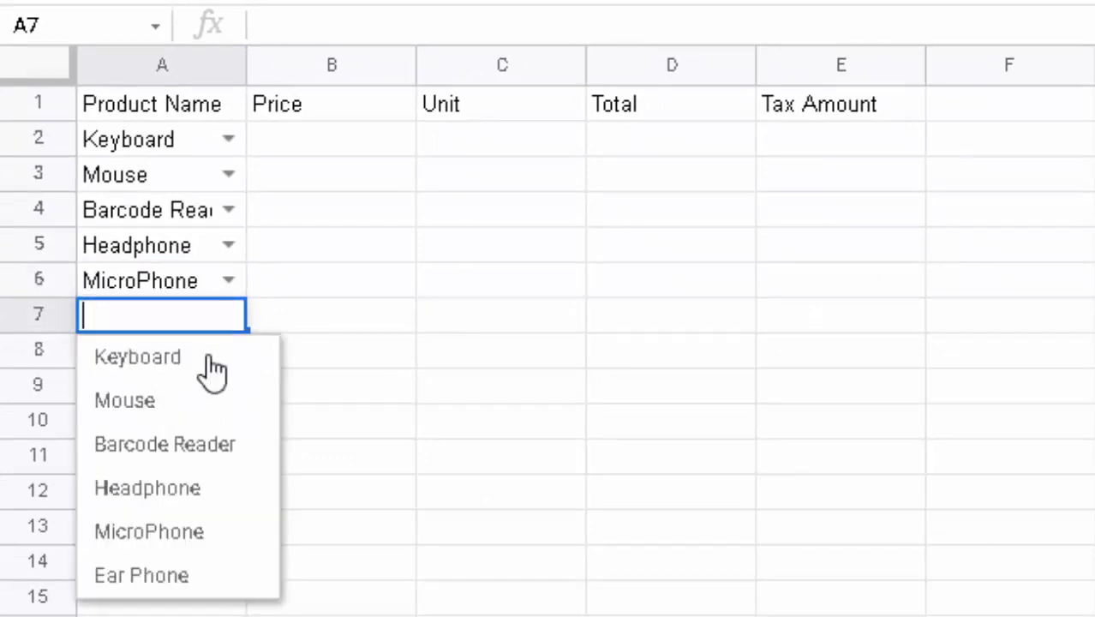
{"action": "left_click", "coordinate": [168, 576]}
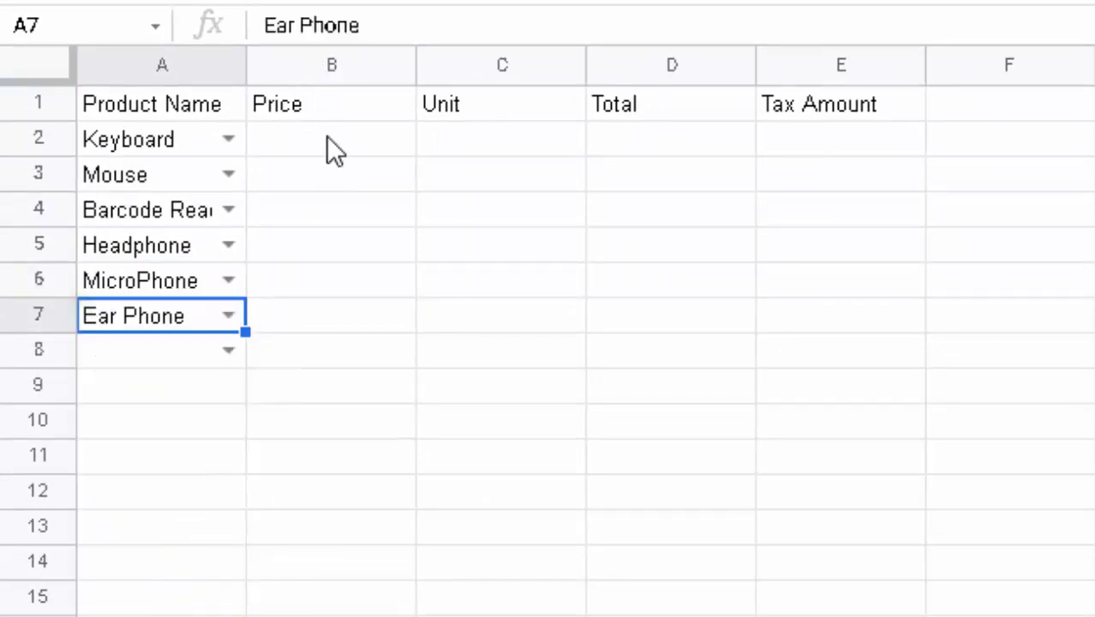
{"action": "left_click_drag", "start_coordinate": [327, 137], "coordinate": [287, 302]}
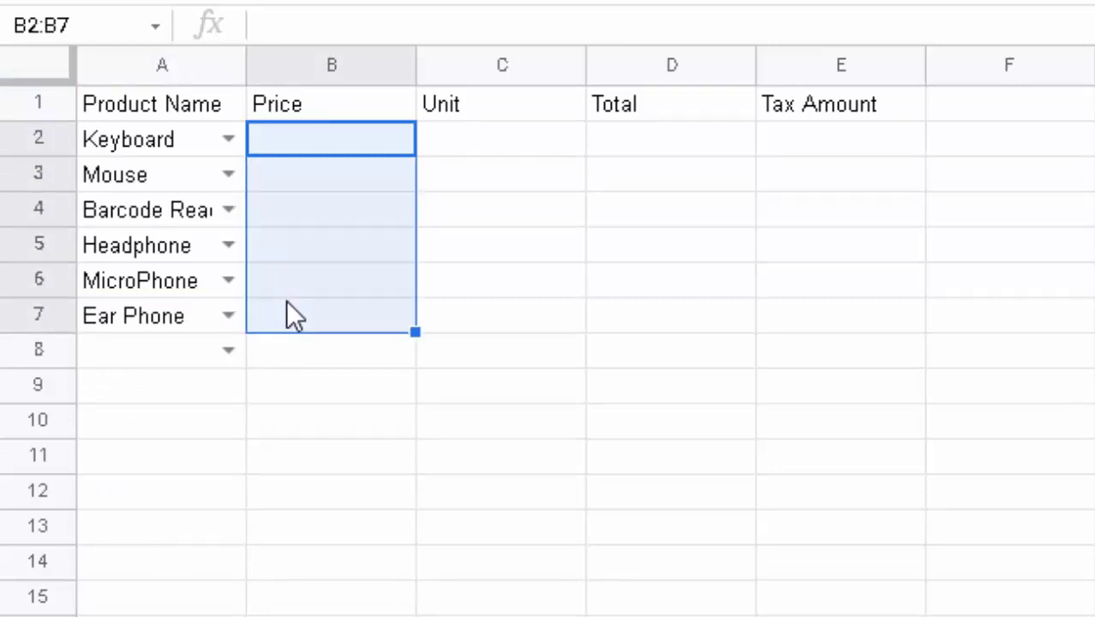
{"action": "left_click", "coordinate": [199, 352]}
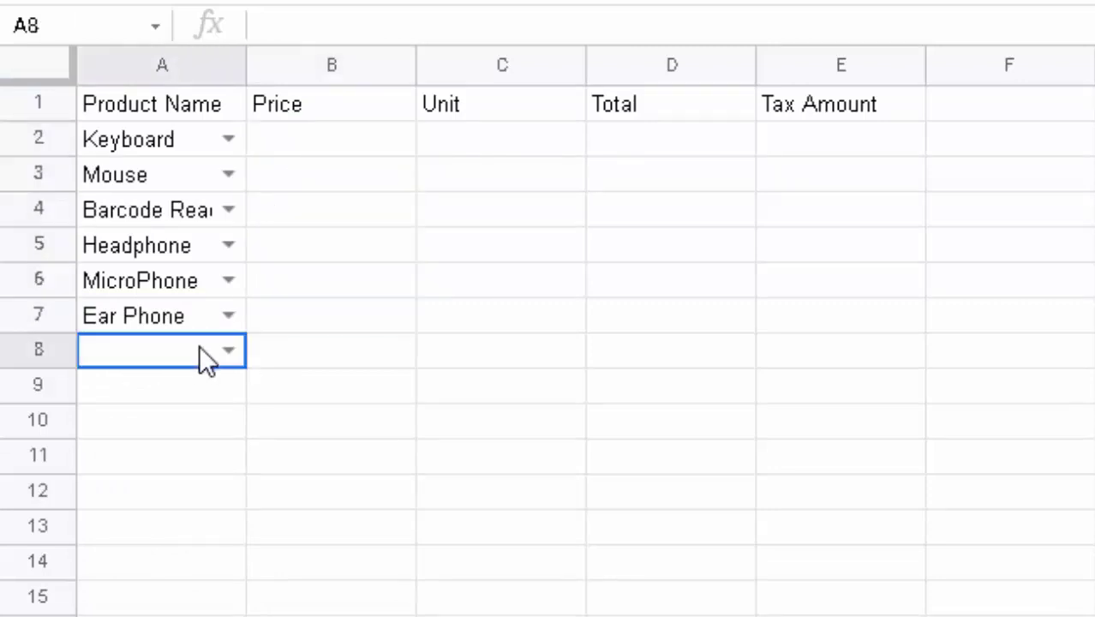
{"action": "left_click", "coordinate": [226, 351]}
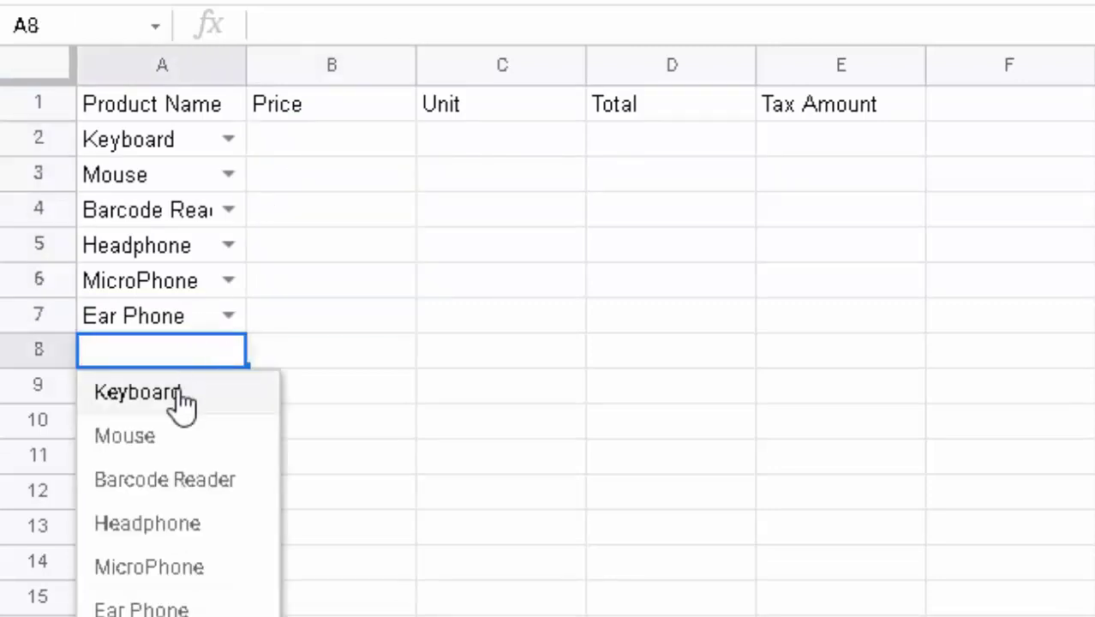
{"action": "left_click", "coordinate": [149, 567]}
{"action": "left_click", "coordinate": [332, 280]}
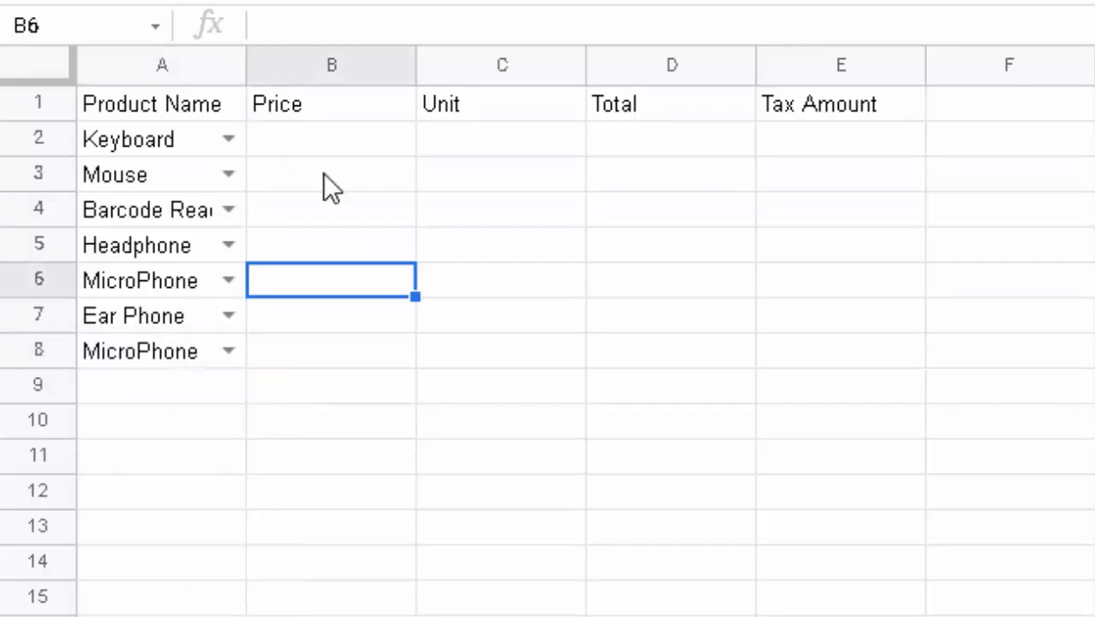
{"action": "left_click", "coordinate": [317, 133]}
Step: Give the selected range B2:B8 the Indian Rupee number format
{"action": "left_click_drag", "start_coordinate": [317, 128], "coordinate": [303, 339]}
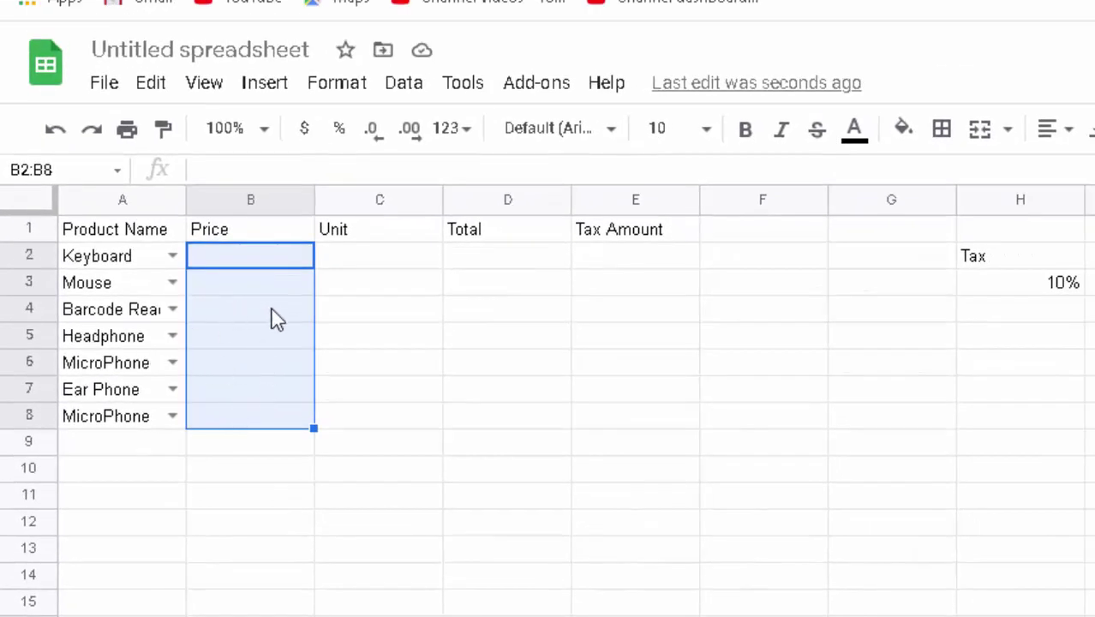
{"action": "left_click", "coordinate": [337, 82]}
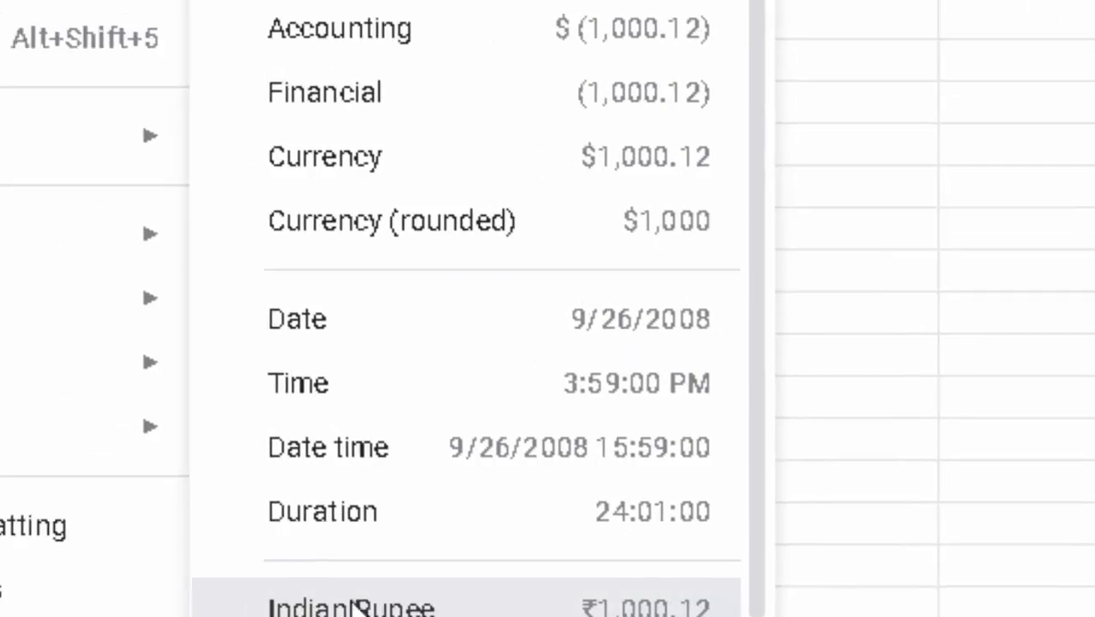
{"action": "left_click", "coordinate": [238, 557]}
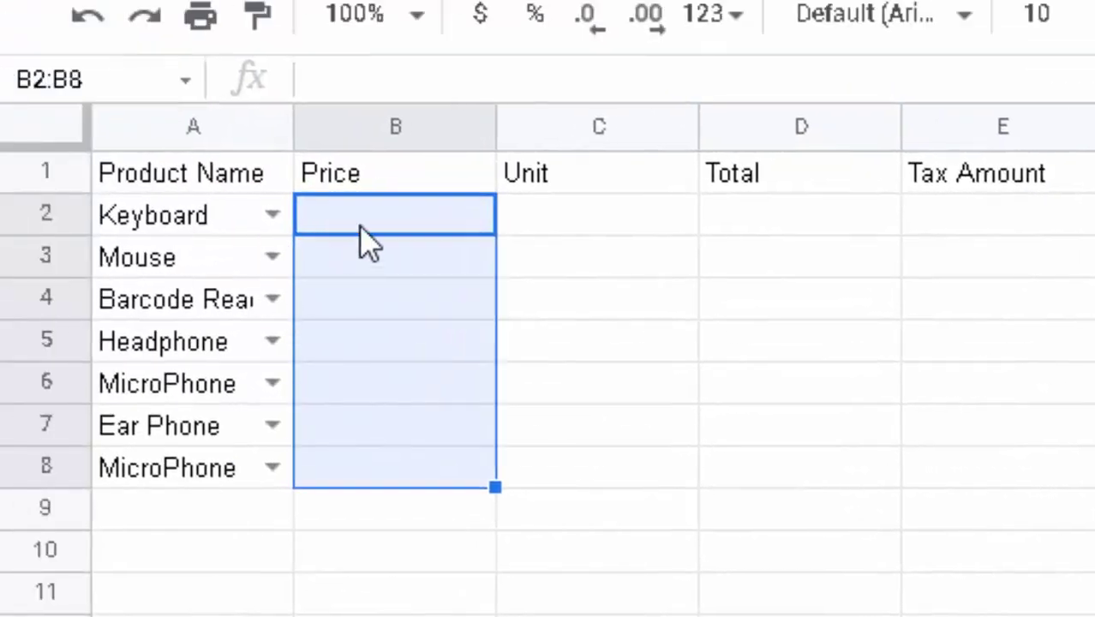
Step: Enter prices 220, 120 and 1,200 in B2:B4
{"action": "left_click", "coordinate": [402, 229]}
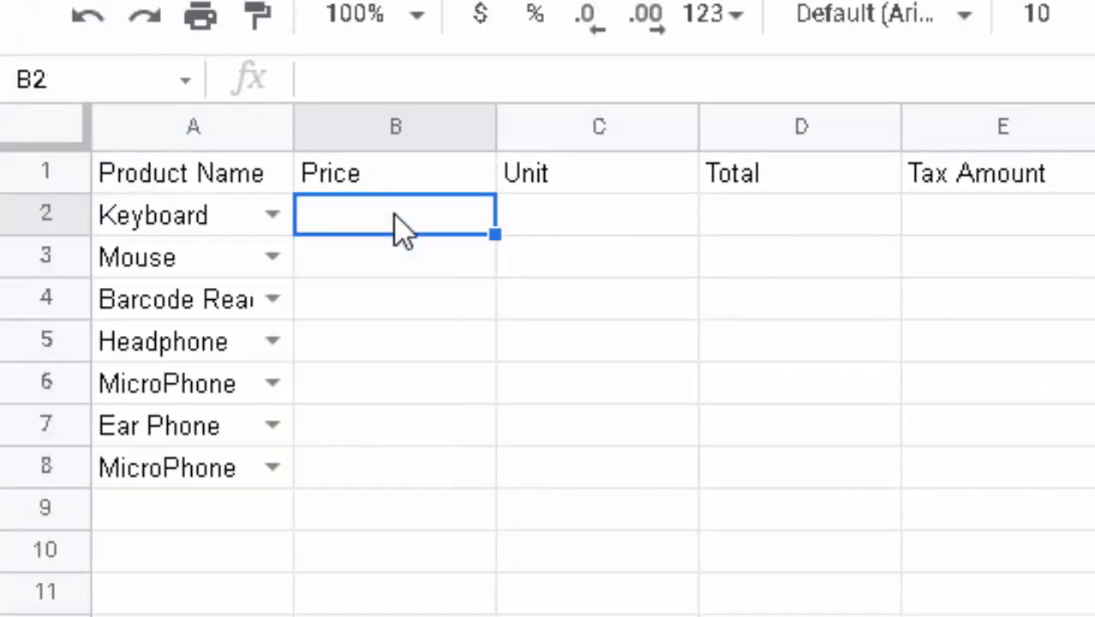
{"action": "type", "text": "22"}
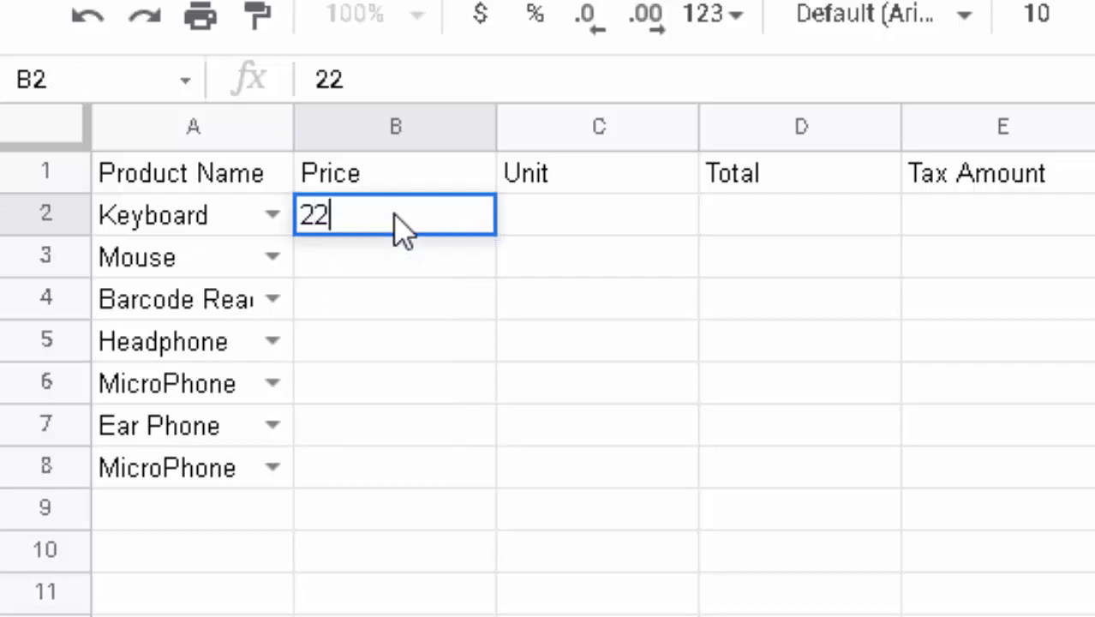
{"action": "type", "text": "0"}
{"action": "key", "text": "Return"}
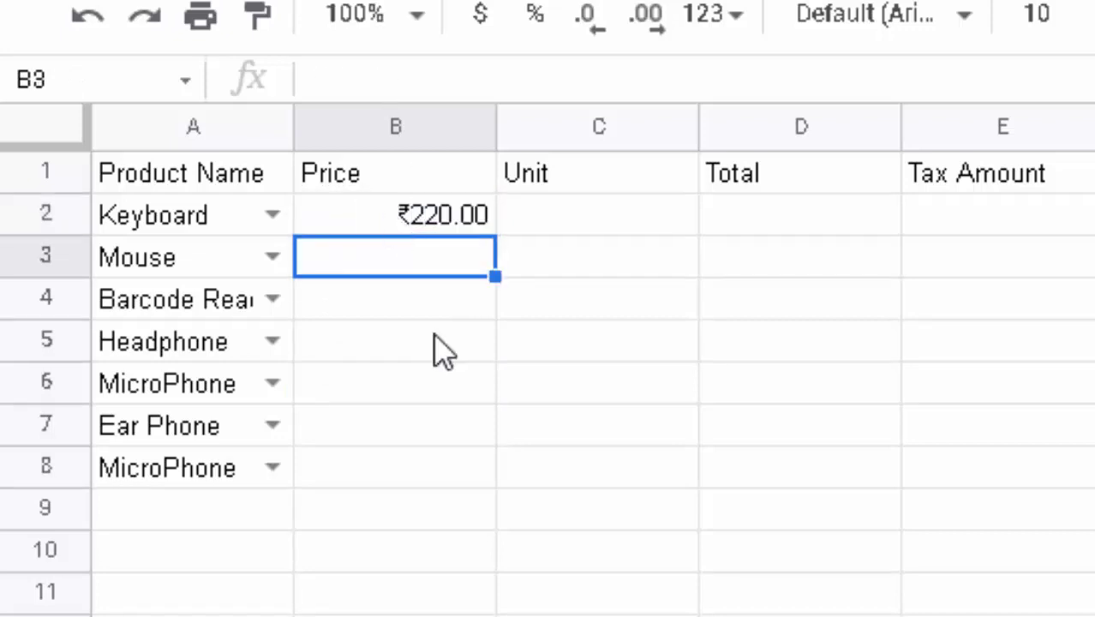
{"action": "type", "text": "1"}
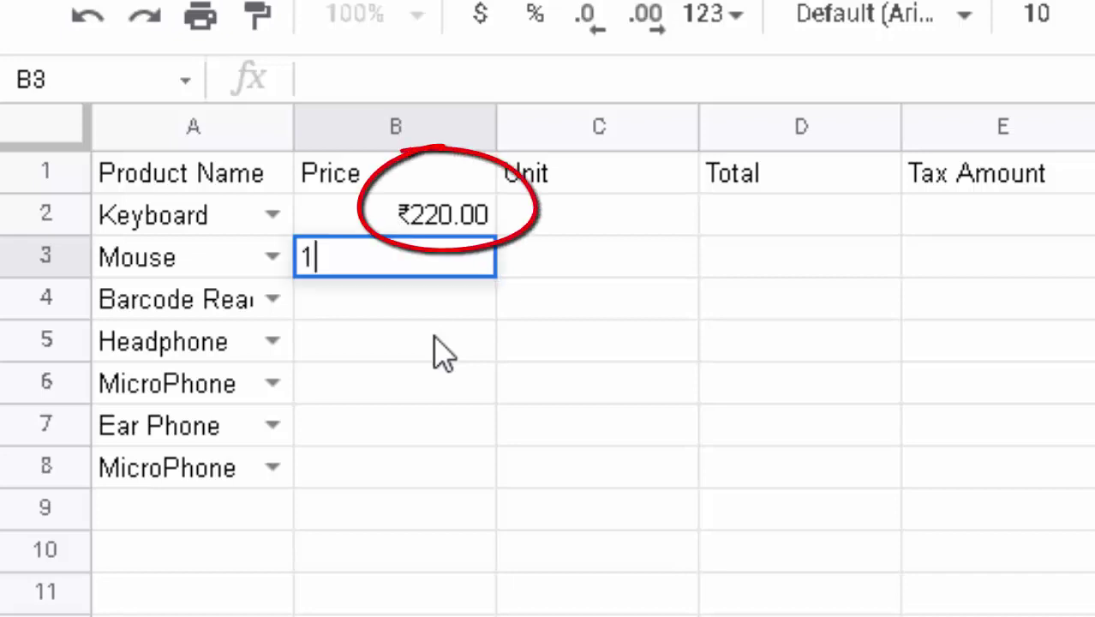
{"action": "type", "text": "20"}
{"action": "key", "text": "Return"}
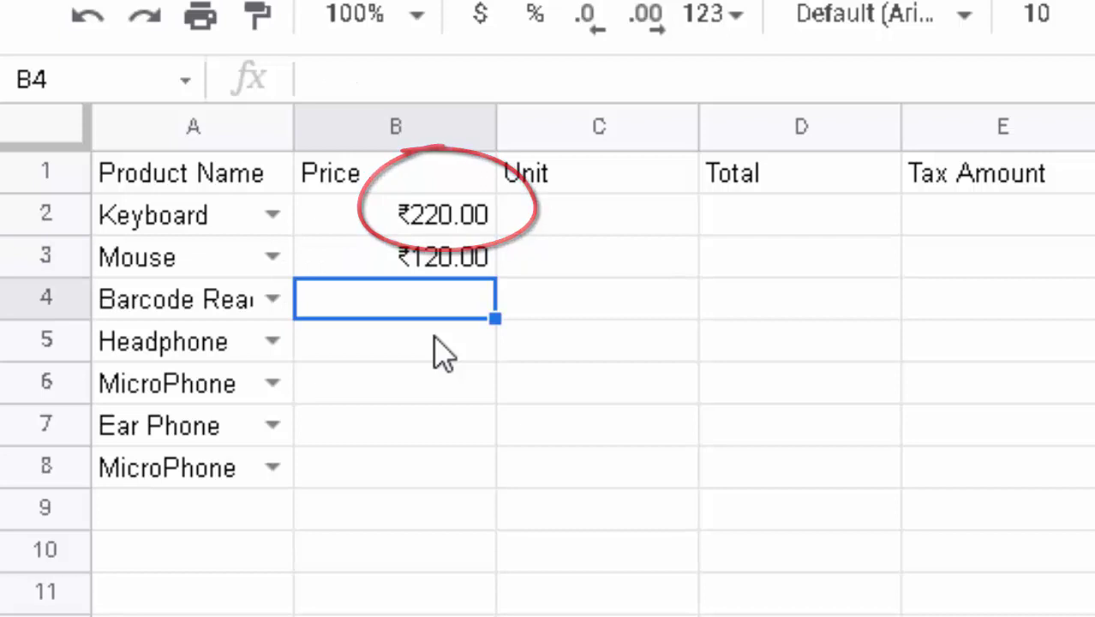
{"action": "type", "text": "1,20"}
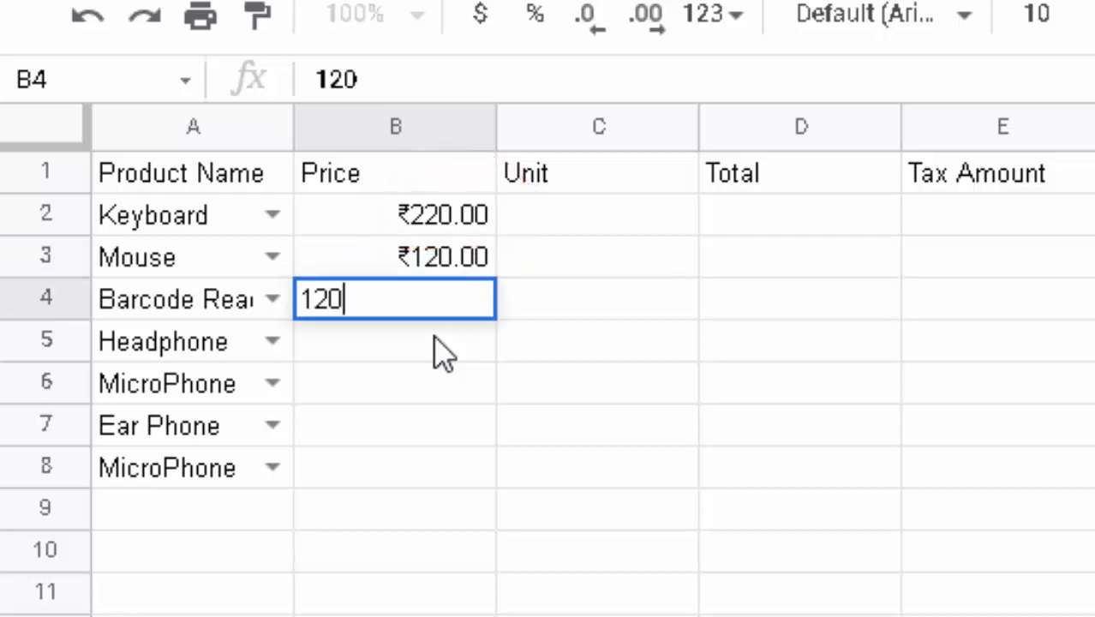
{"action": "type", "text": "0"}
{"action": "key", "text": "Return"}
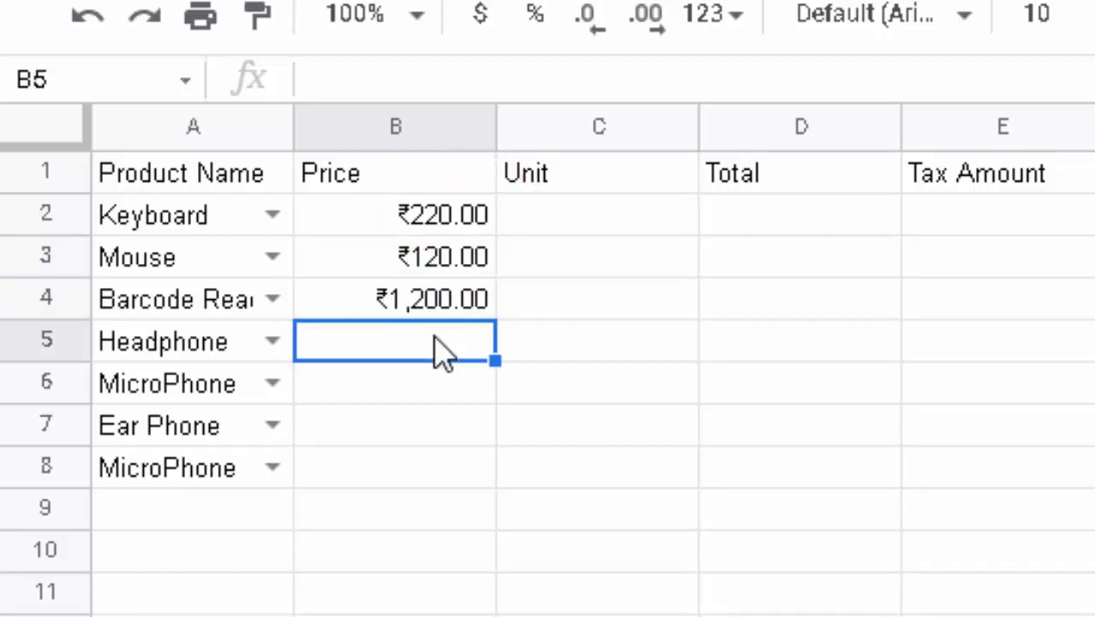
Step: Enter prices 750, 400, 120 and 180 in B5:B8
{"action": "type", "text": "750"}
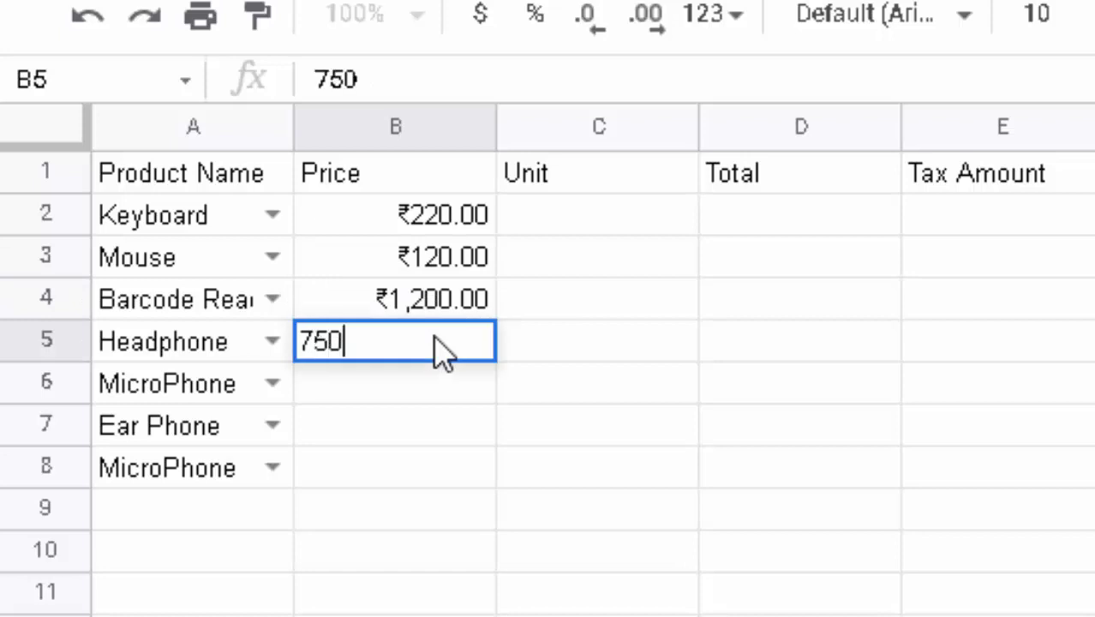
{"action": "key", "text": "Return"}
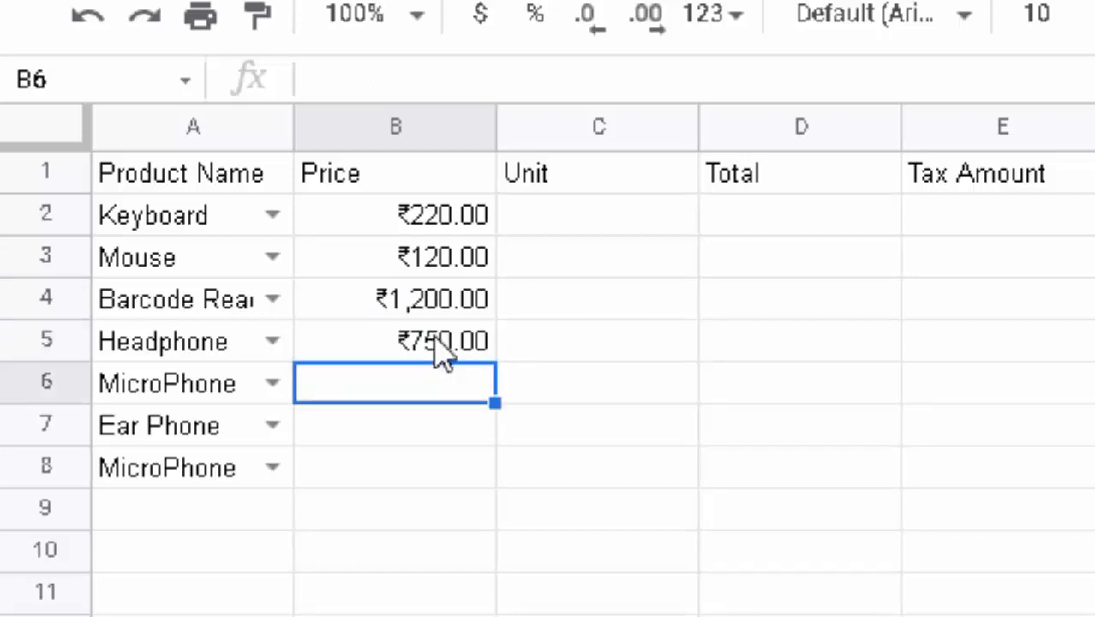
{"action": "type", "text": "400"}
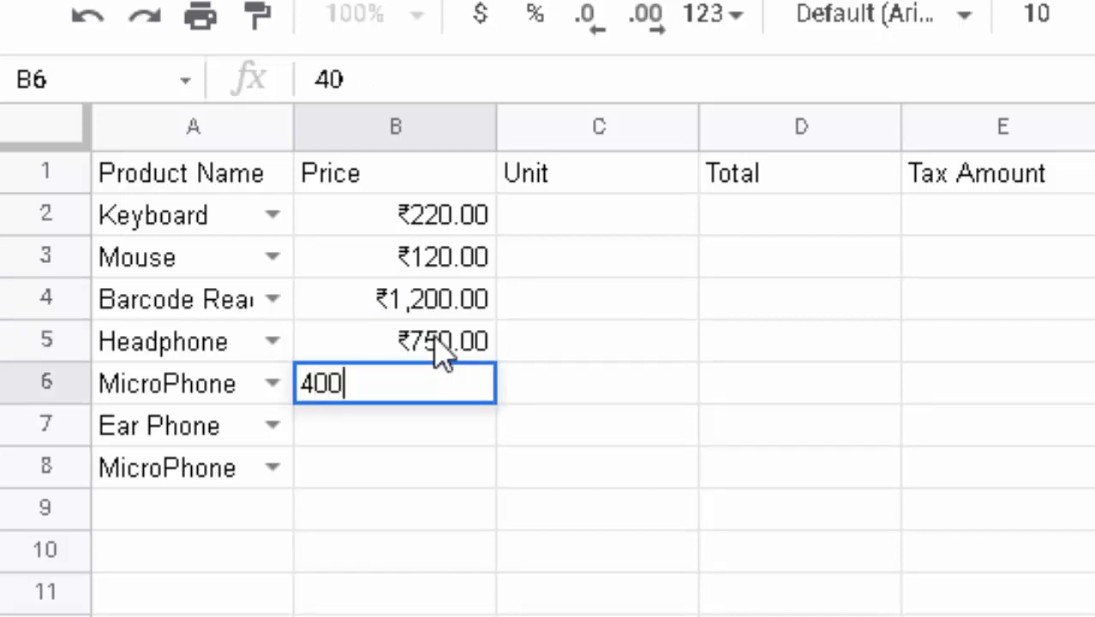
{"action": "key", "text": "Return"}
{"action": "type", "text": "120"}
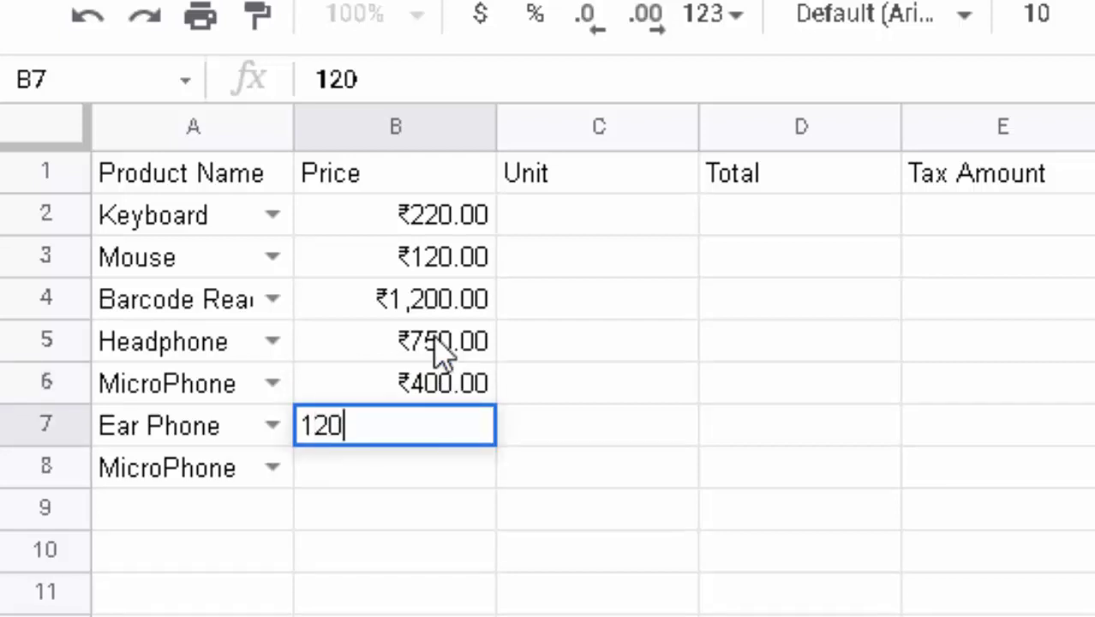
{"action": "key", "text": "Return"}
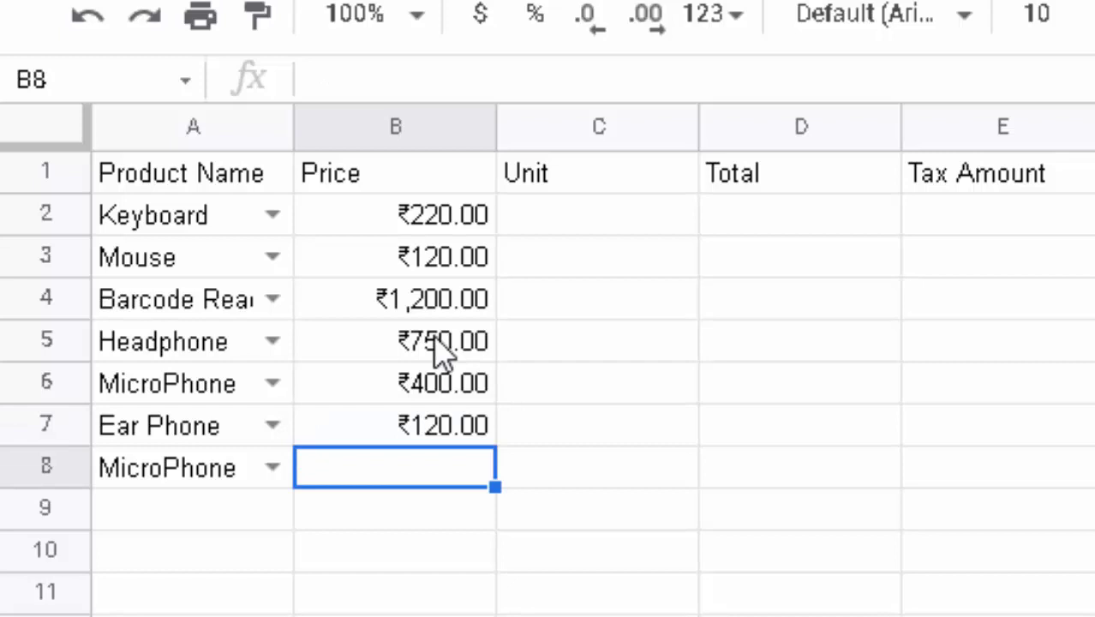
{"action": "type", "text": "180"}
{"action": "key", "text": "Return"}
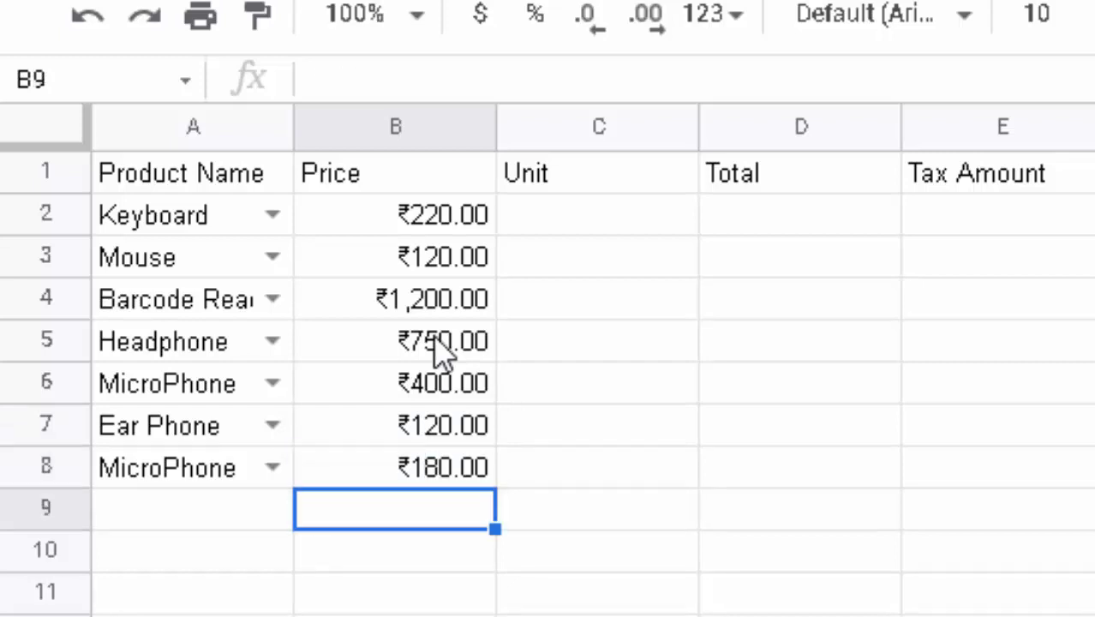
{"action": "left_click", "coordinate": [613, 219]}
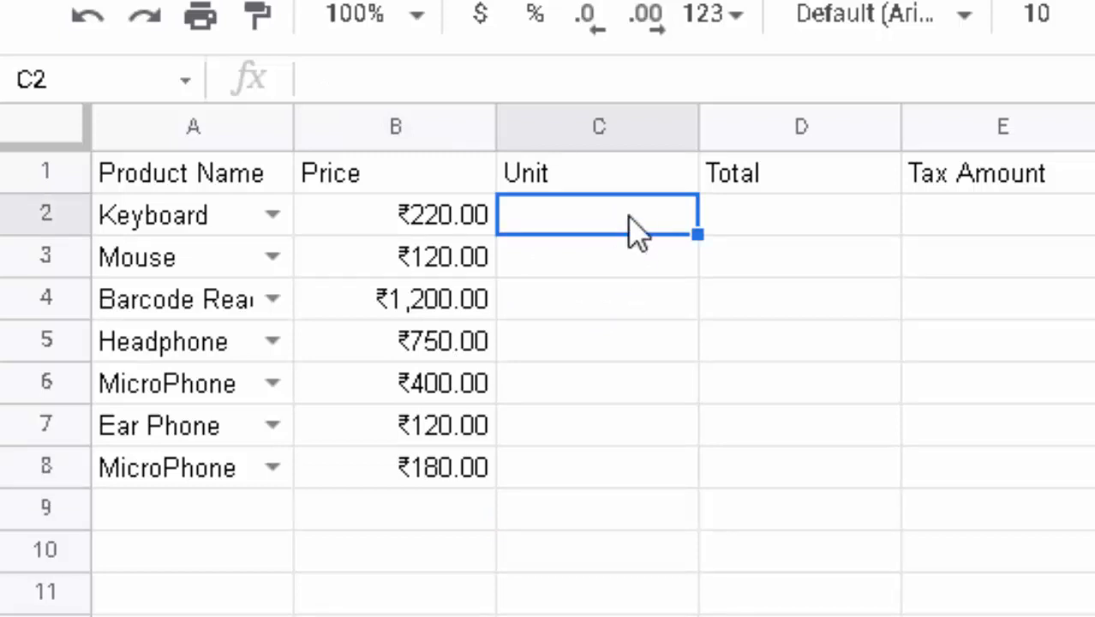
Step: Enter the formula =RANDBETWEEN(16,18) in C2
{"action": "type", "text": "="}
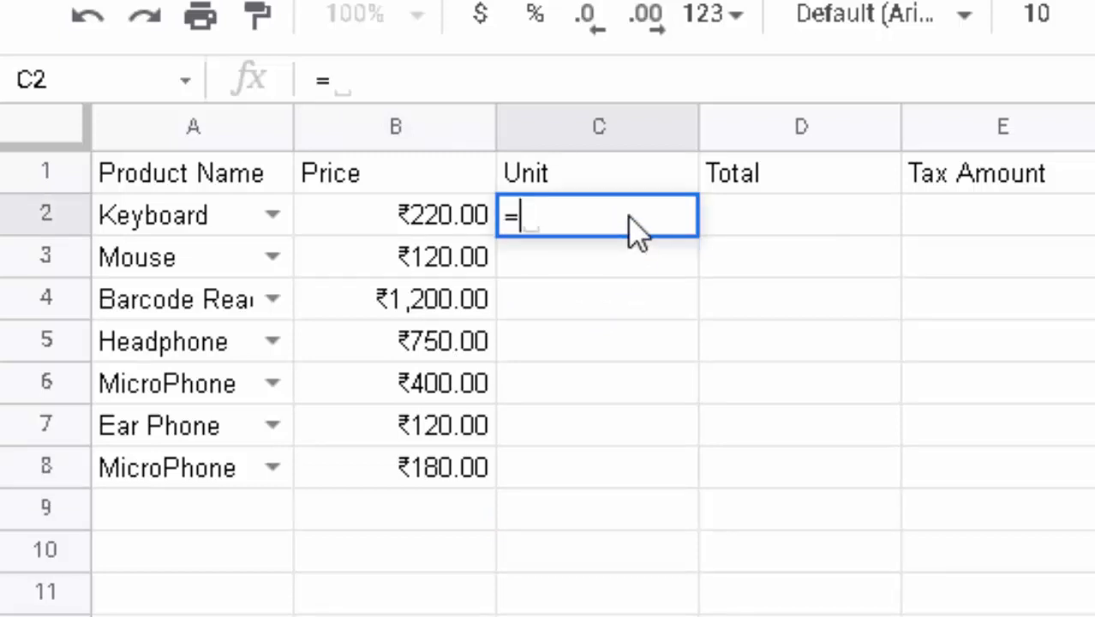
{"action": "type", "text": "ra"}
{"action": "key", "text": "BackSpace"}
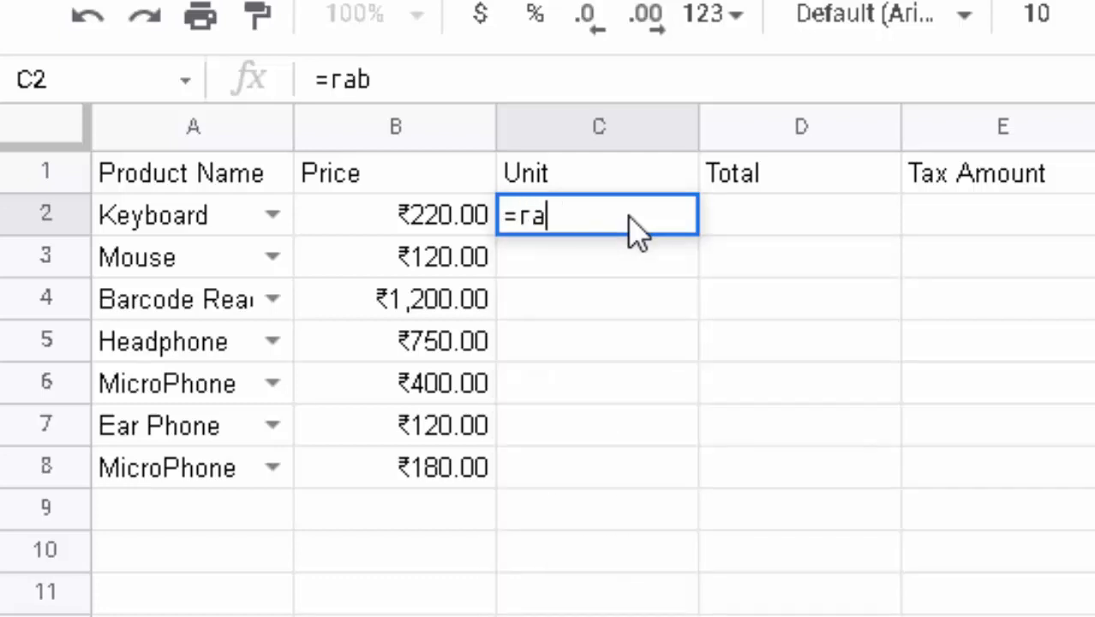
{"action": "type", "text": "nd"}
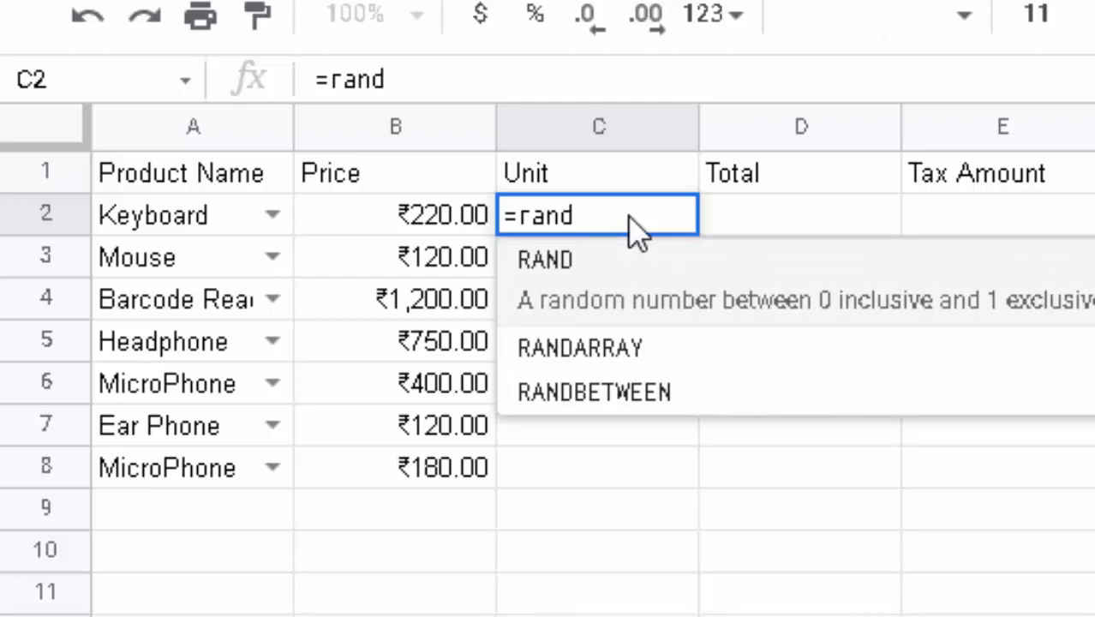
{"action": "key", "text": "Down"}
{"action": "key", "text": "Down"}
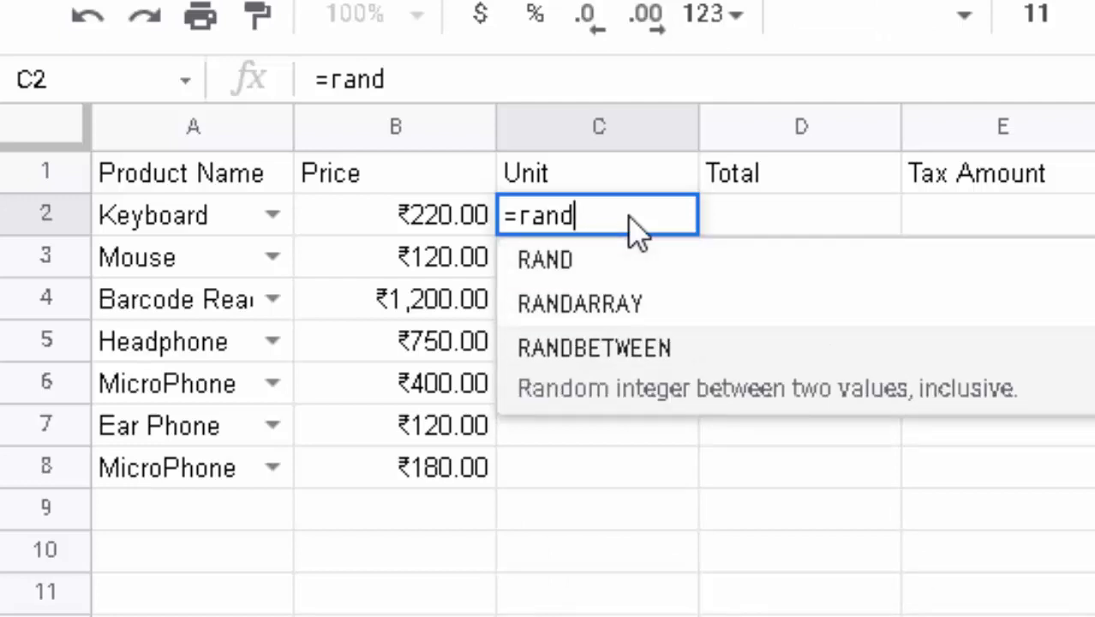
{"action": "key", "text": "Tab"}
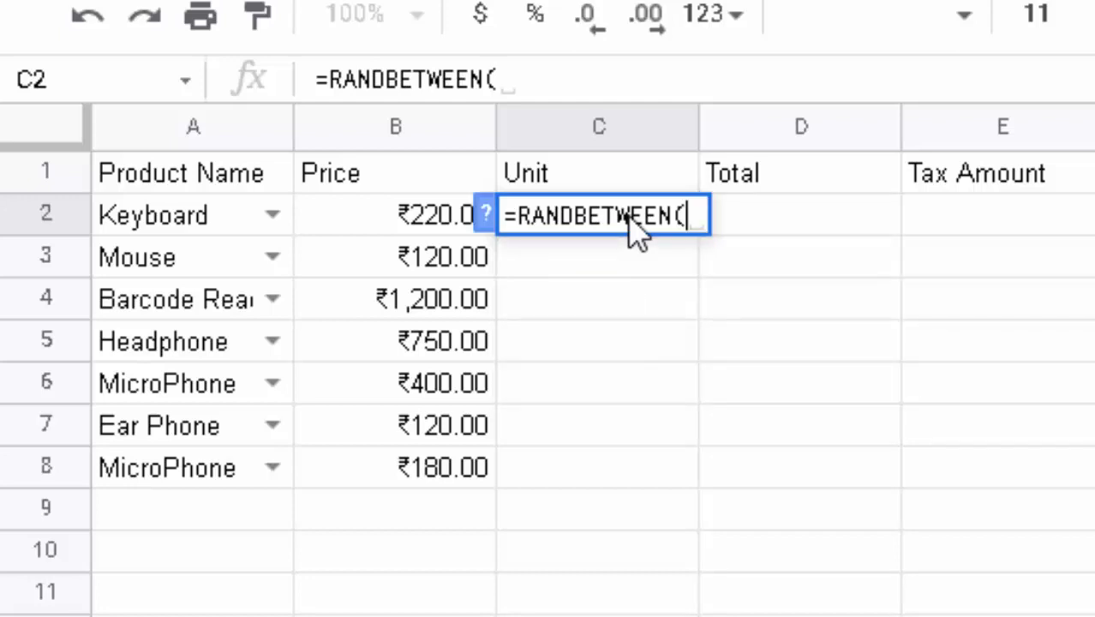
{"action": "type", "text": "5"}
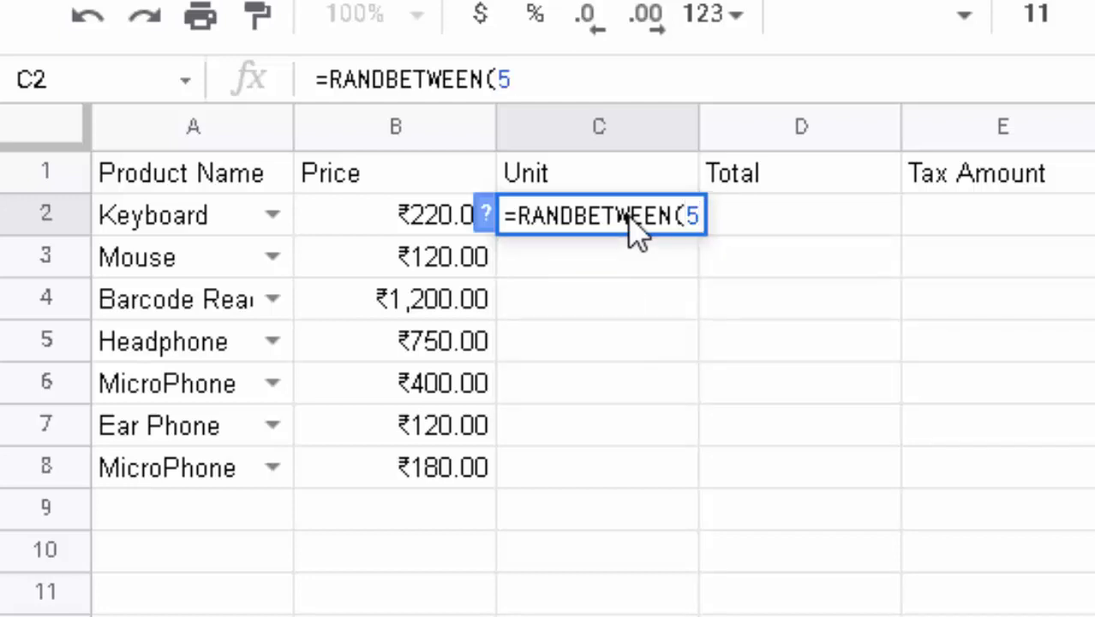
{"action": "key", "text": "BackSpace"}
{"action": "type", "text": "1"}
{"action": "type", "text": "6"}
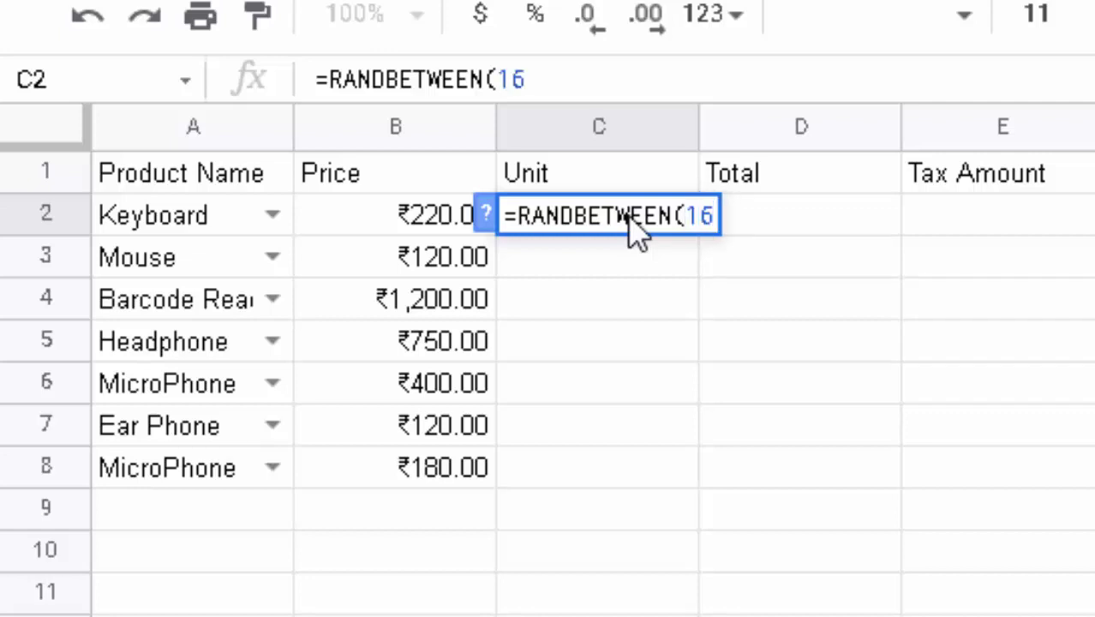
{"action": "type", "text": ","}
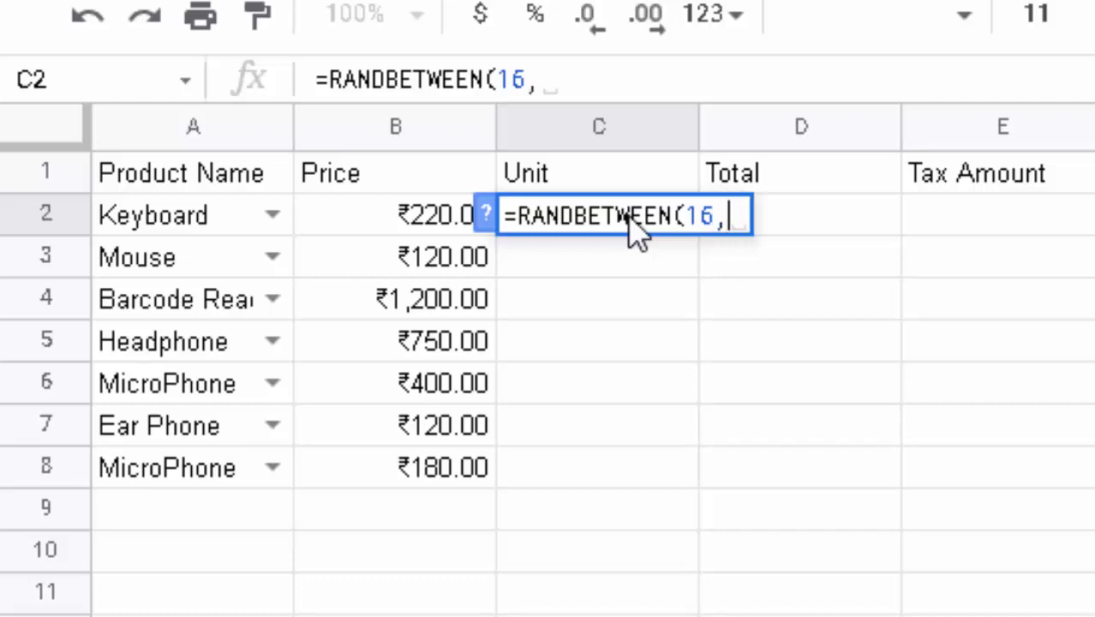
{"action": "type", "text": "7"}
{"action": "key", "text": "BackSpace"}
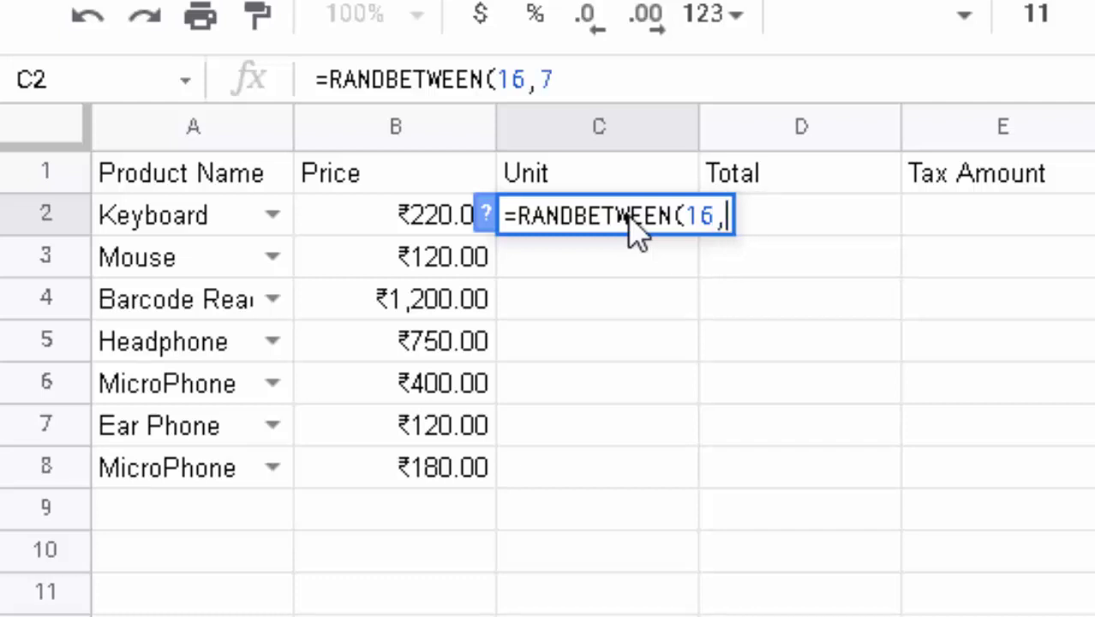
{"action": "type", "text": "18"}
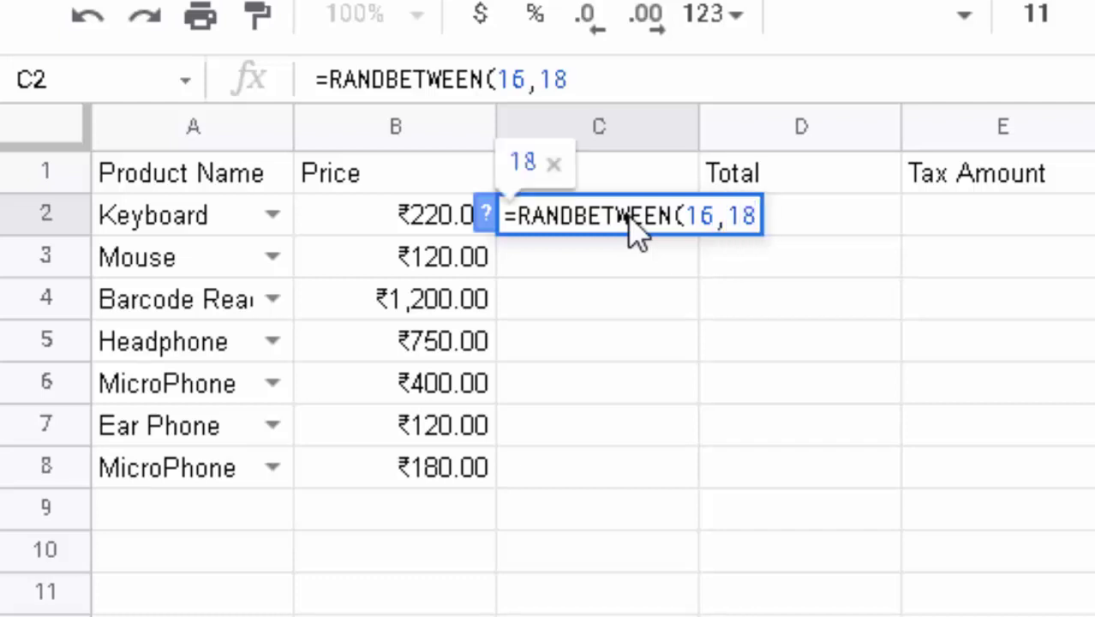
{"action": "type", "text": ")"}
{"action": "key", "text": "Return"}
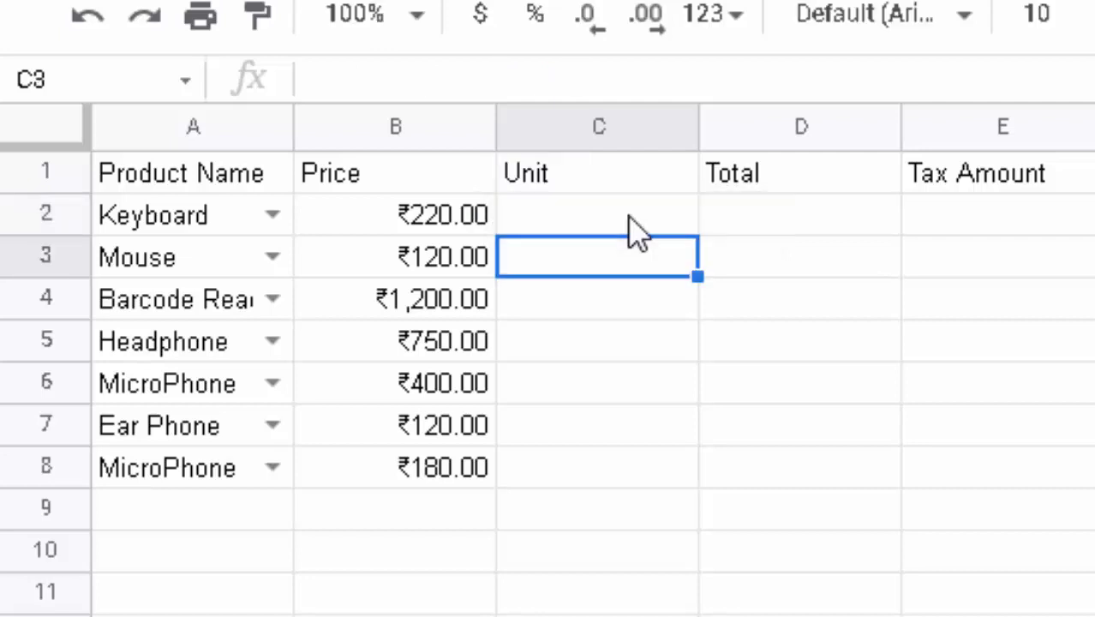
Step: Fill the RANDBETWEEN formula from C2 down to C8
{"action": "left_click", "coordinate": [634, 227]}
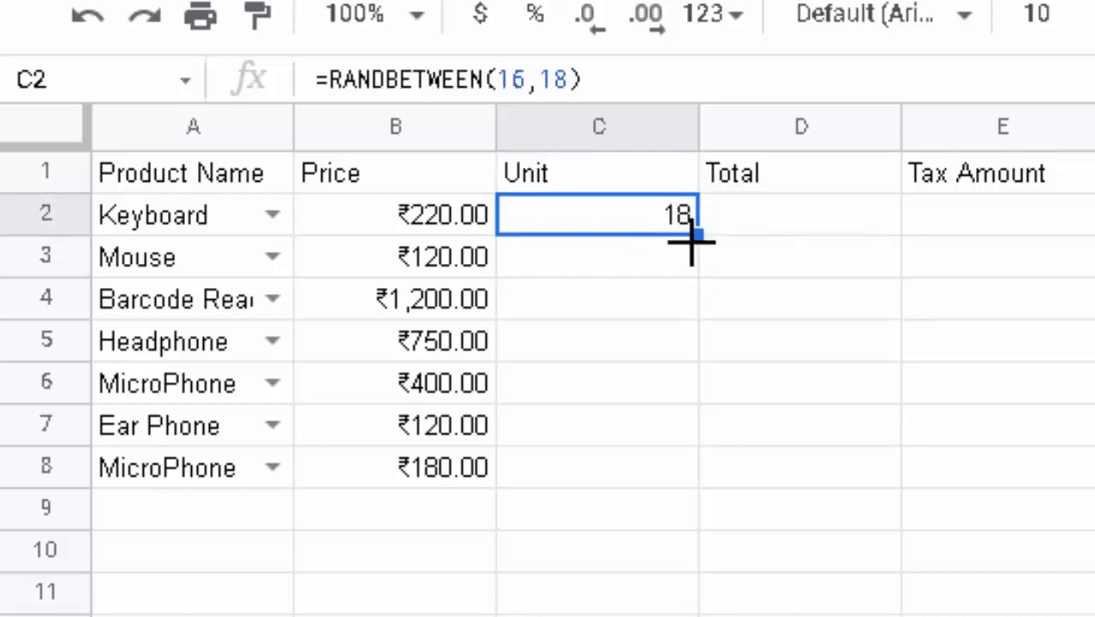
{"action": "left_click_drag", "start_coordinate": [699, 235], "coordinate": [659, 489]}
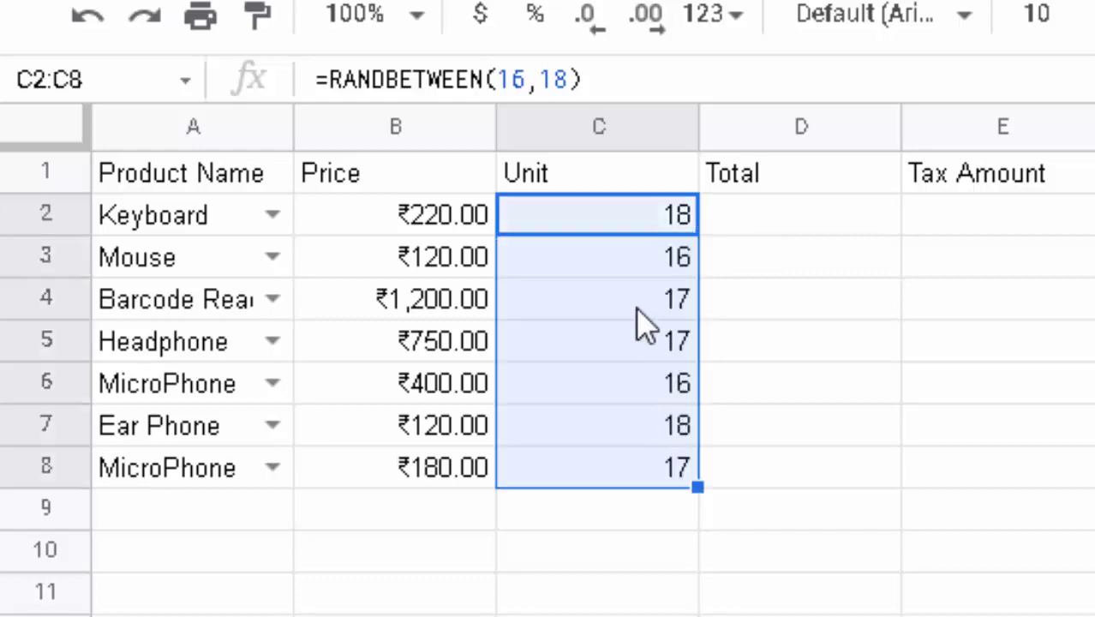
{"action": "right_click", "coordinate": [602, 257]}
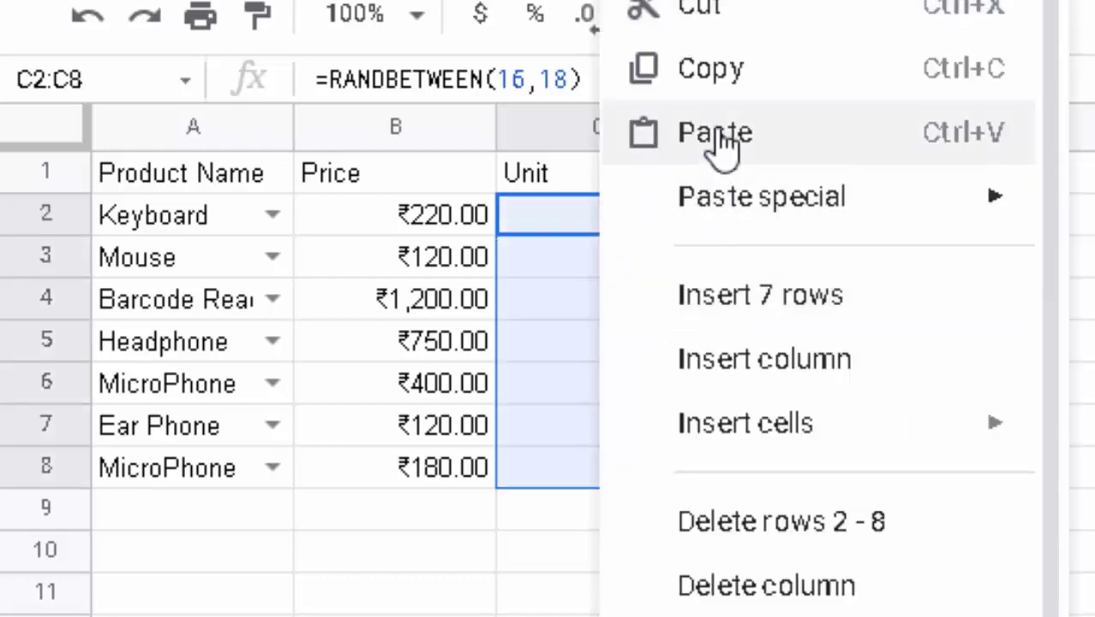
Step: Copy C2:C8 and paste values only, fixing units at 18, 16, 17, 17, 16, 18, 17
{"action": "left_click", "coordinate": [727, 81]}
{"action": "right_click", "coordinate": [568, 269]}
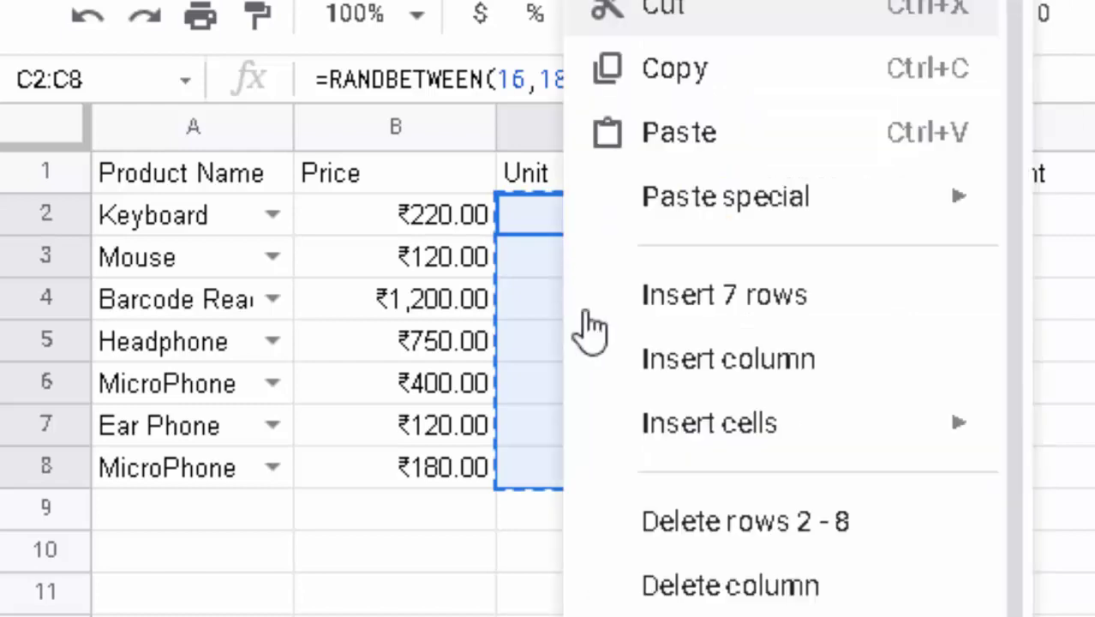
{"action": "mouse_move", "coordinate": [493, 134]}
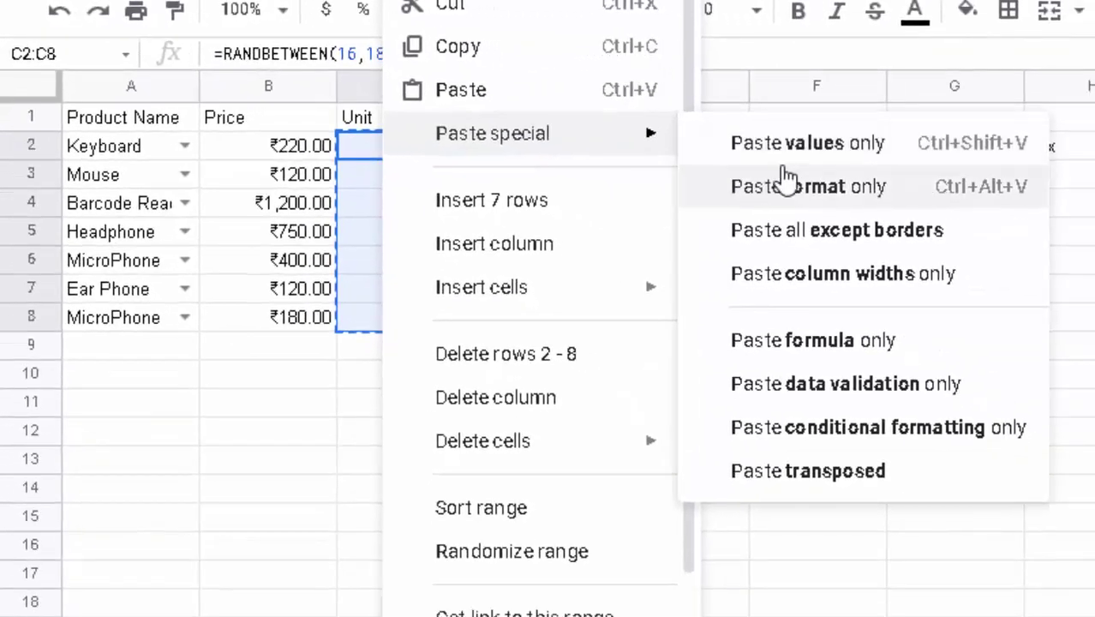
{"action": "left_click", "coordinate": [818, 146]}
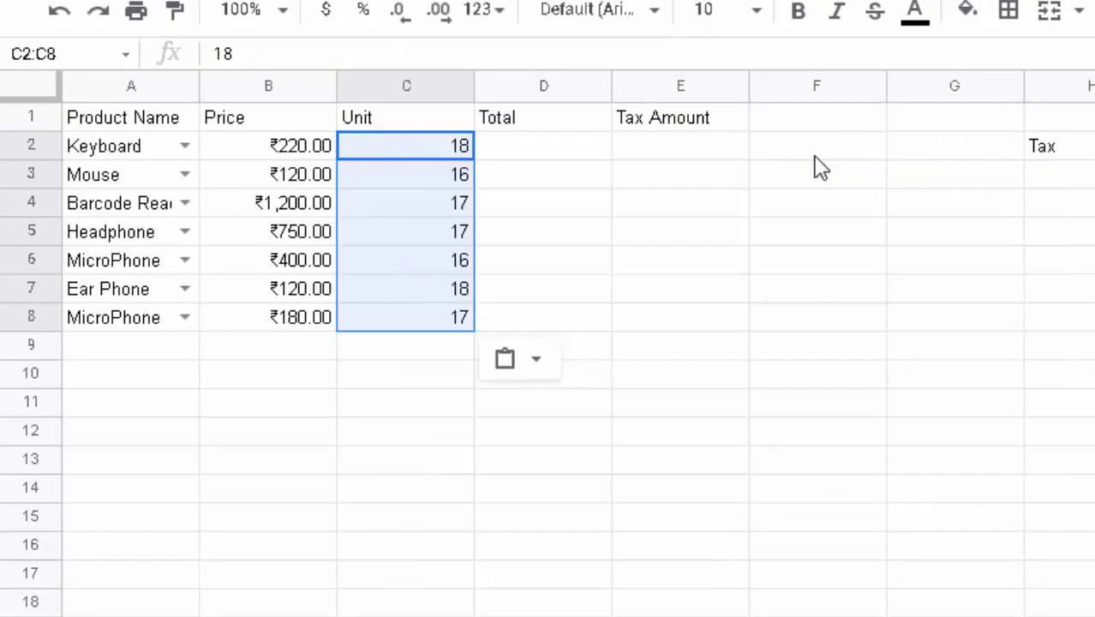
{"action": "left_click", "coordinate": [643, 291]}
{"action": "left_click", "coordinate": [600, 487]}
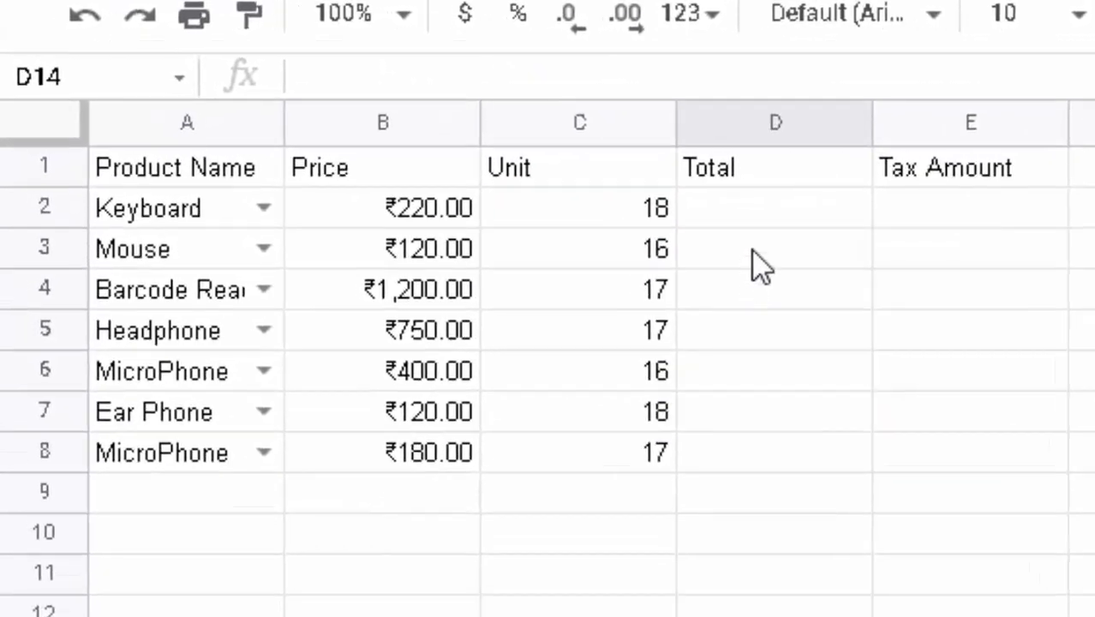
Step: Begin a formula in D2, then cancel it and leave the cell empty
{"action": "left_click", "coordinate": [791, 224]}
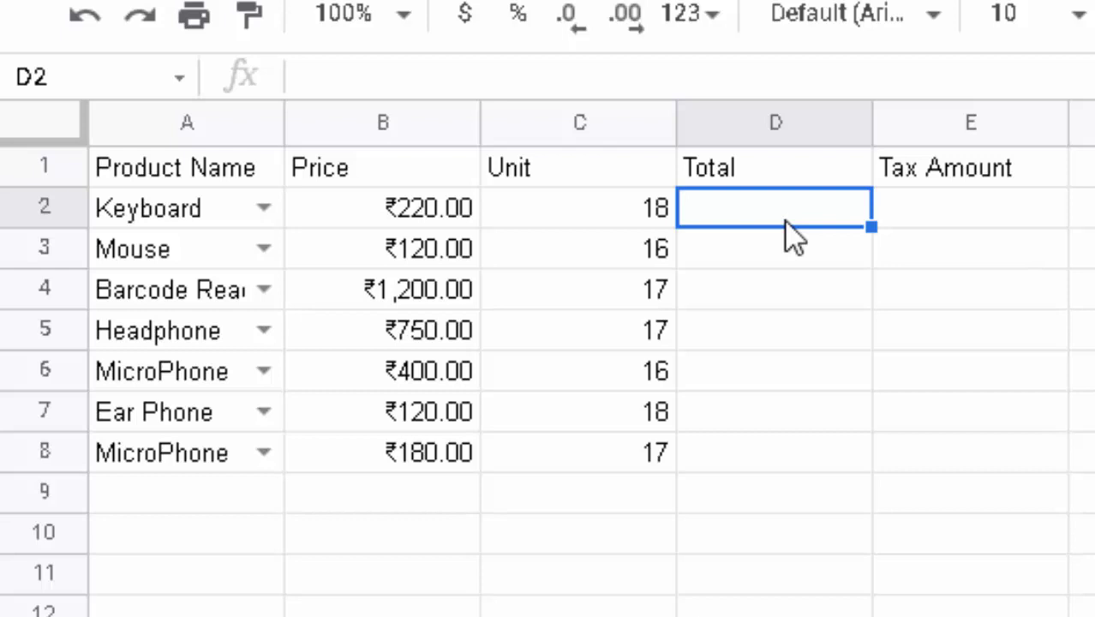
{"action": "type", "text": "="}
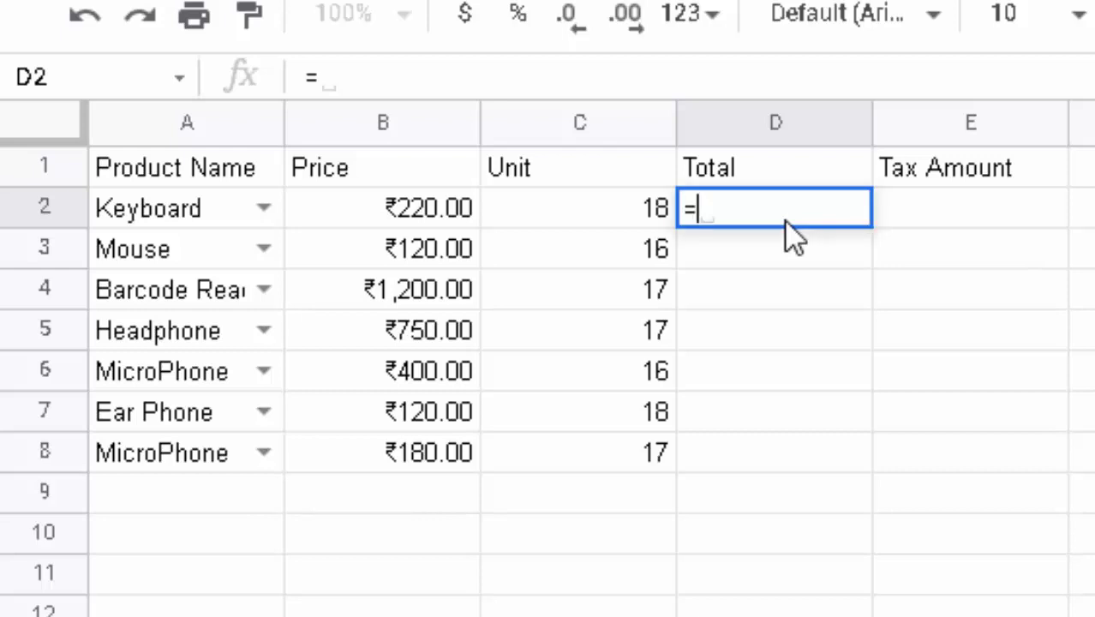
{"action": "key", "text": "BackSpace"}
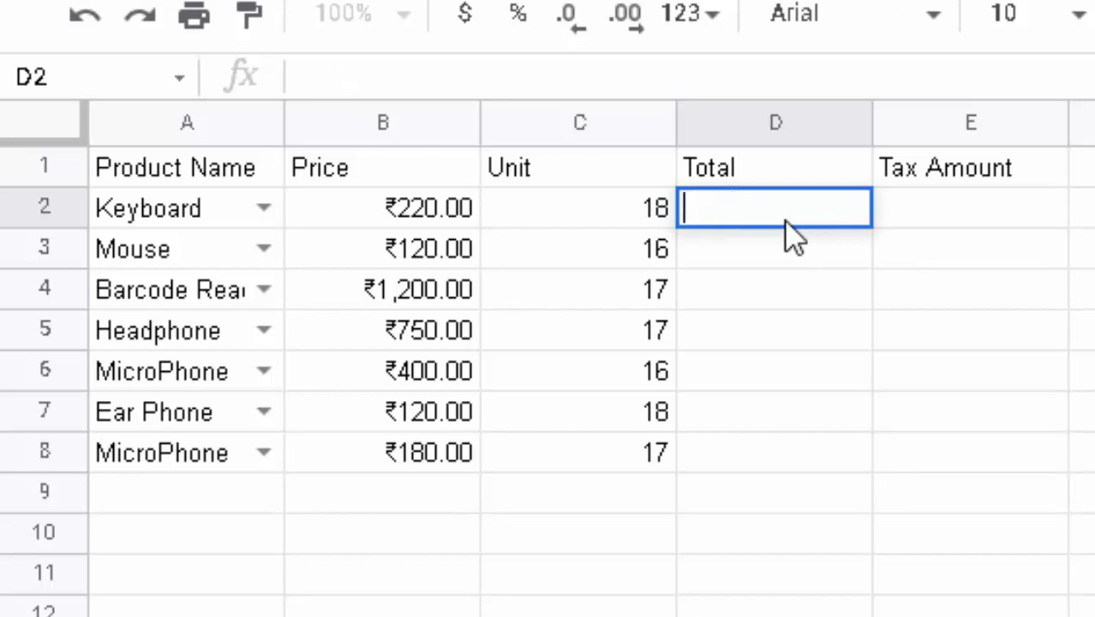
{"action": "key", "text": "Escape"}
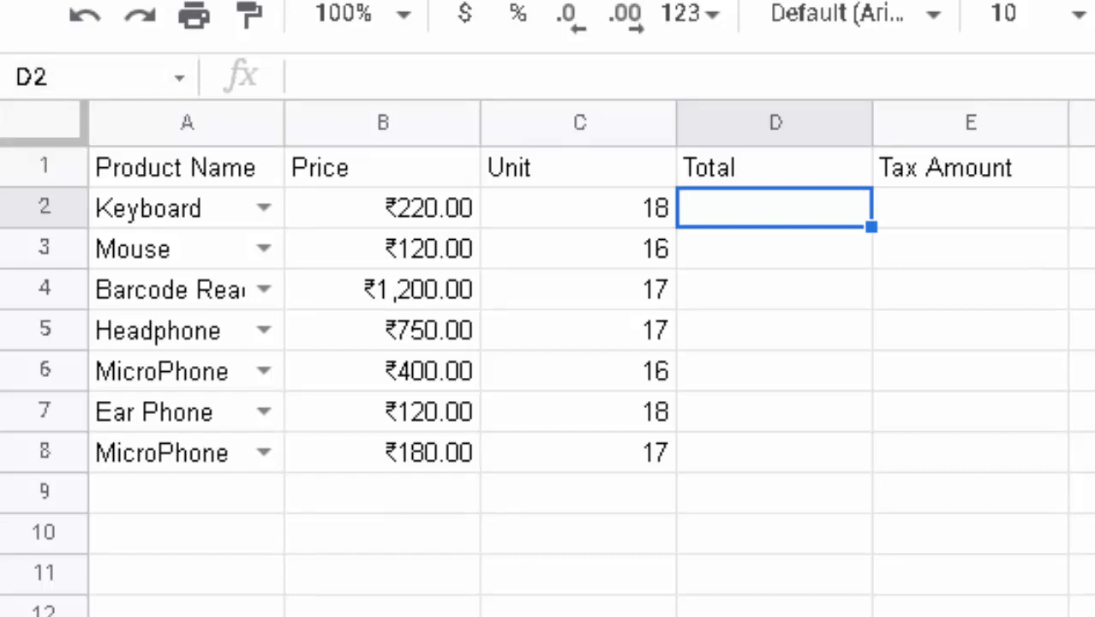
{"action": "left_click", "coordinate": [84, 77]}
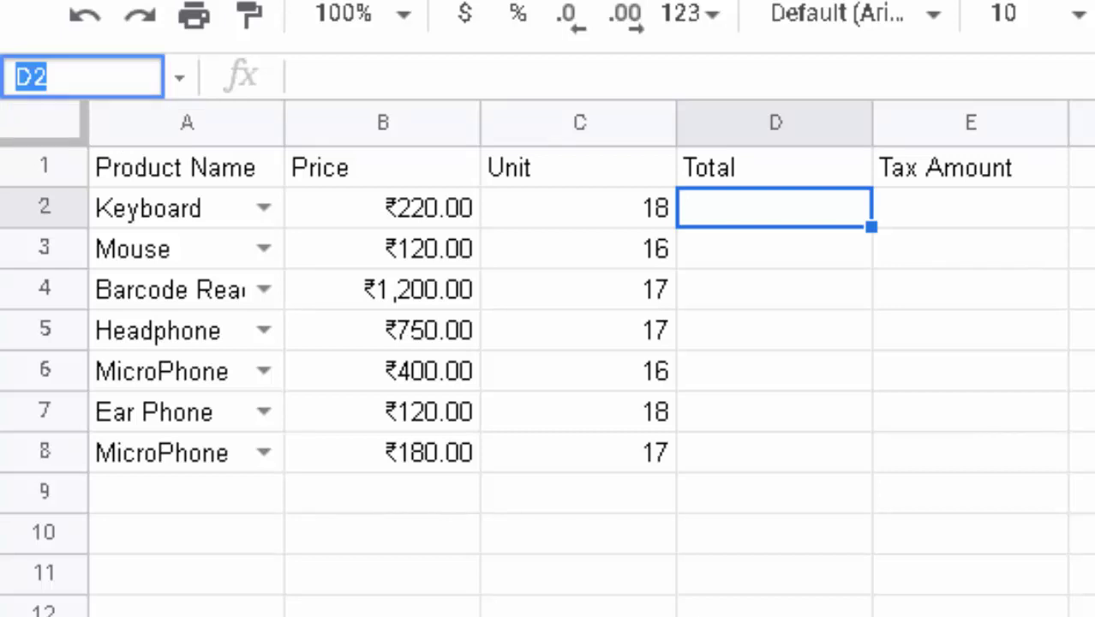
{"action": "type", "text": "="}
Step: Enter =B2*C2 in D2 and accept Auto Fill to total rows 3–8
{"action": "left_click", "coordinate": [776, 219]}
{"action": "type", "text": "="}
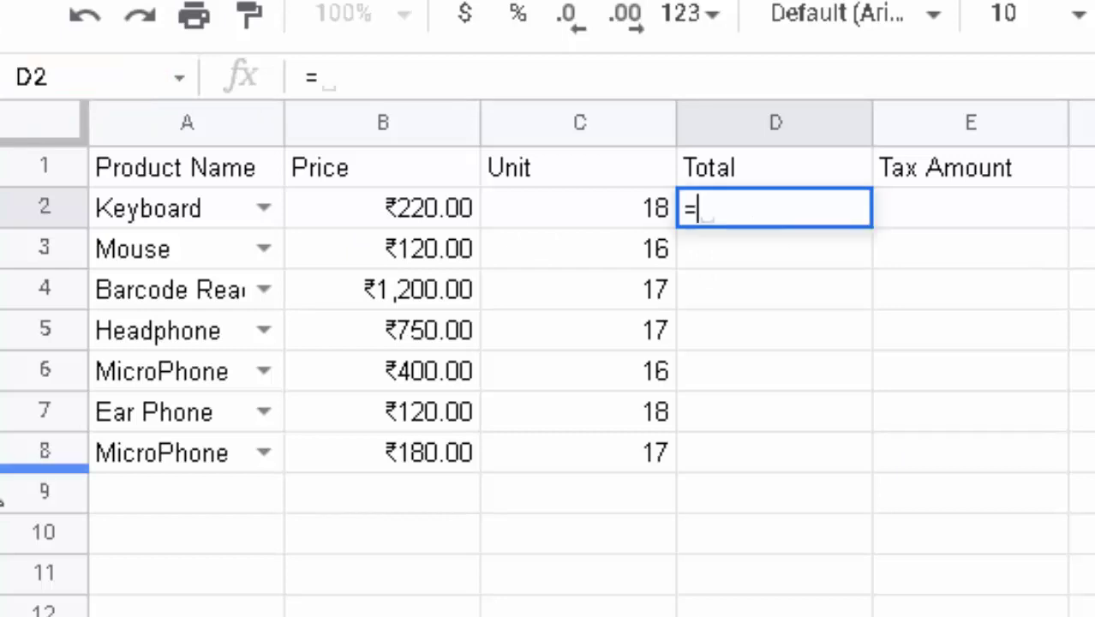
{"action": "left_click", "coordinate": [429, 216]}
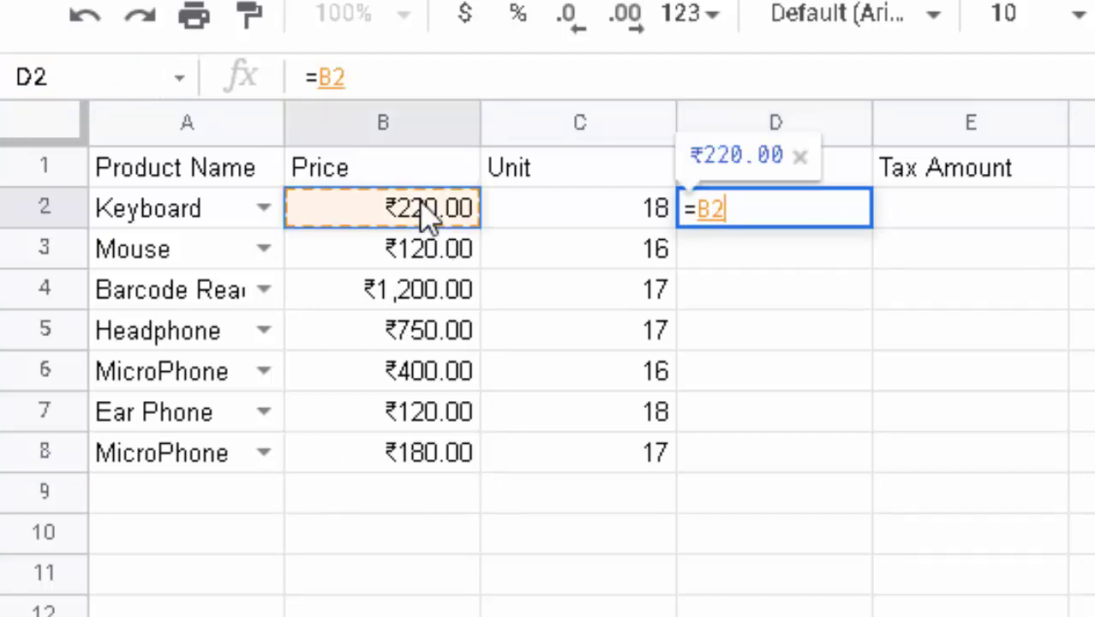
{"action": "type", "text": "**"}
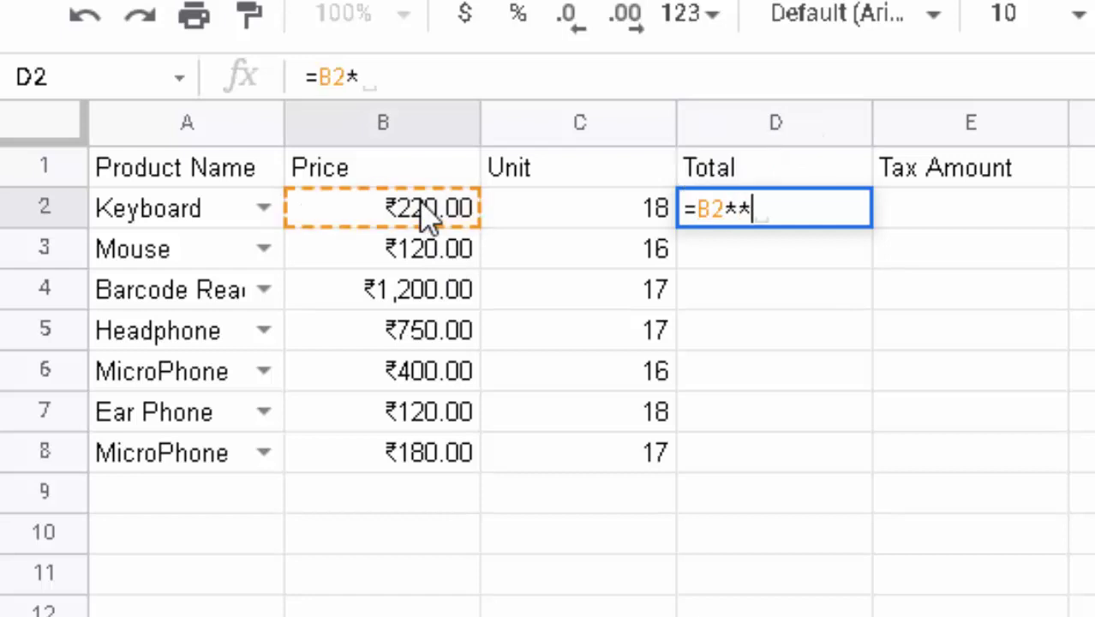
{"action": "key", "text": "BackSpace"}
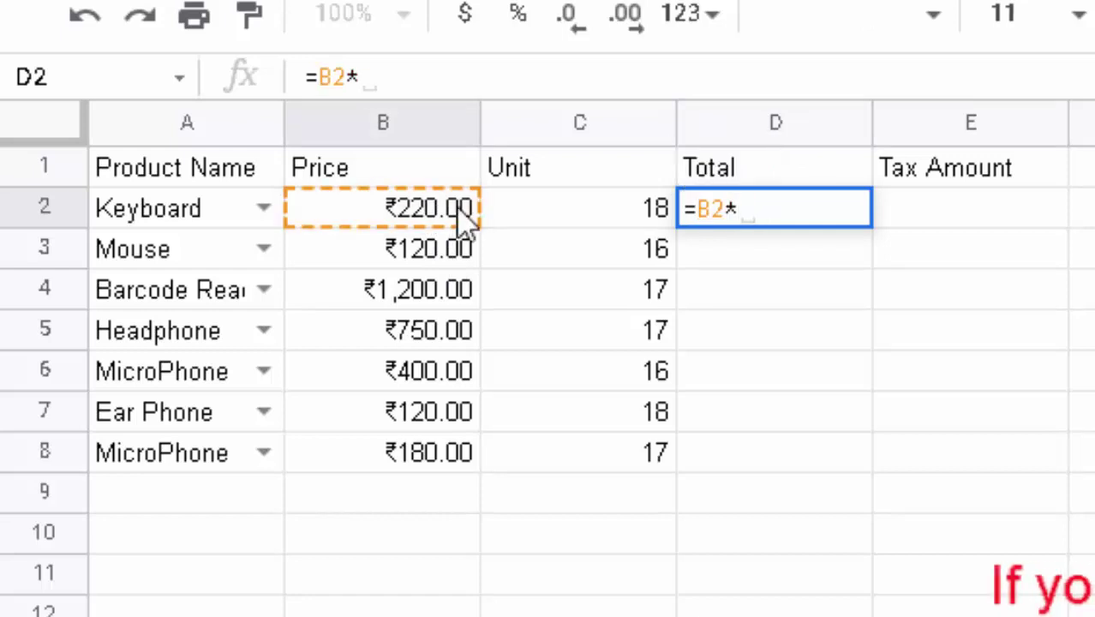
{"action": "left_click", "coordinate": [583, 221]}
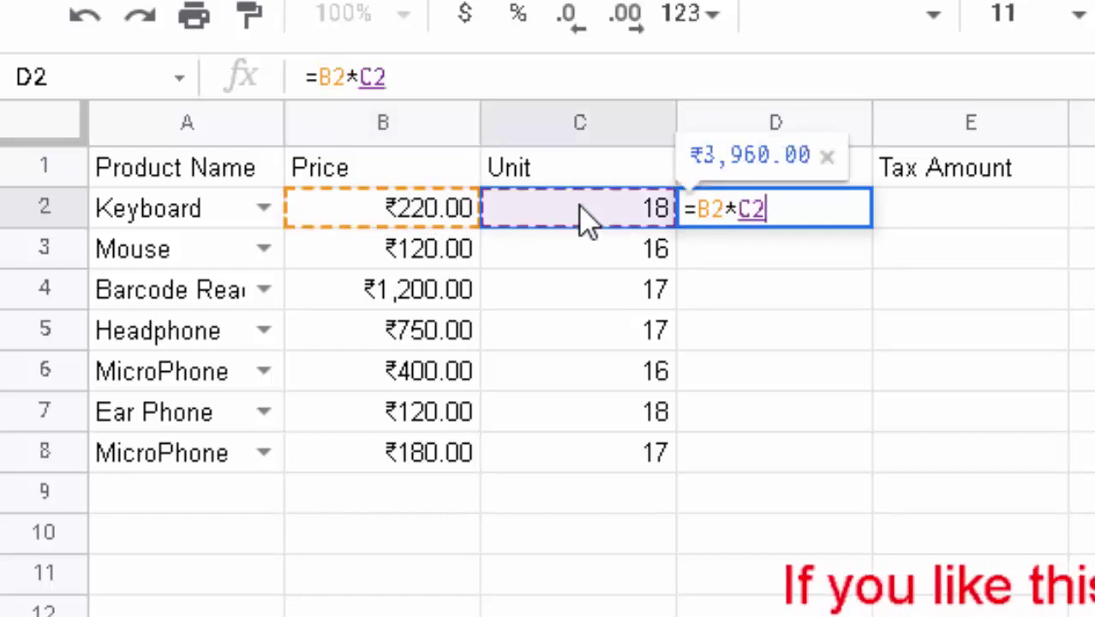
{"action": "key", "text": "Return"}
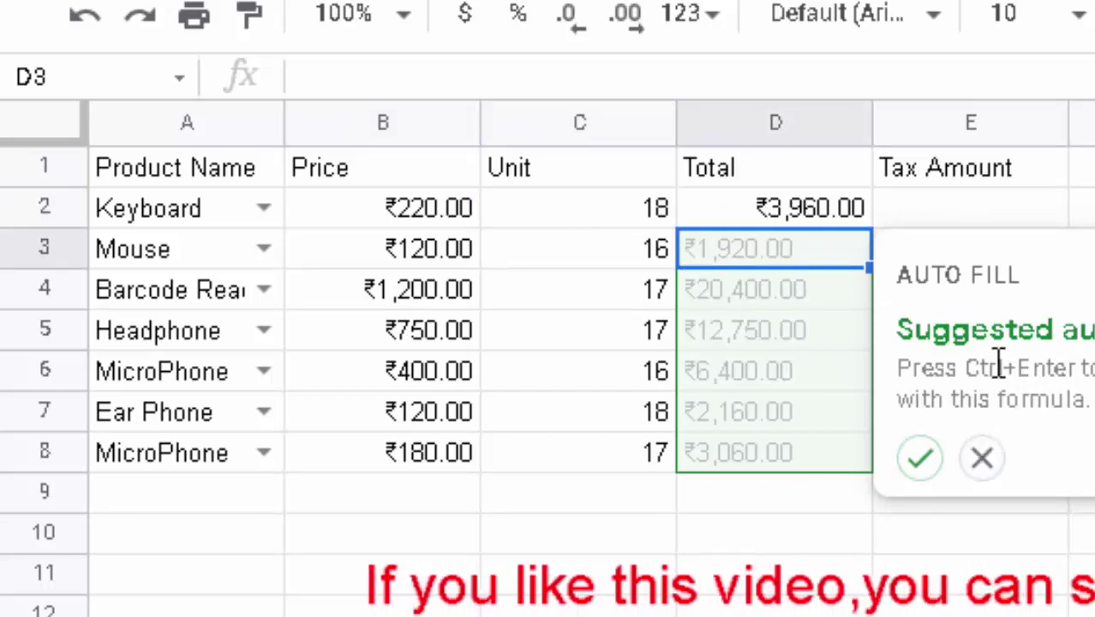
{"action": "left_click", "coordinate": [922, 460]}
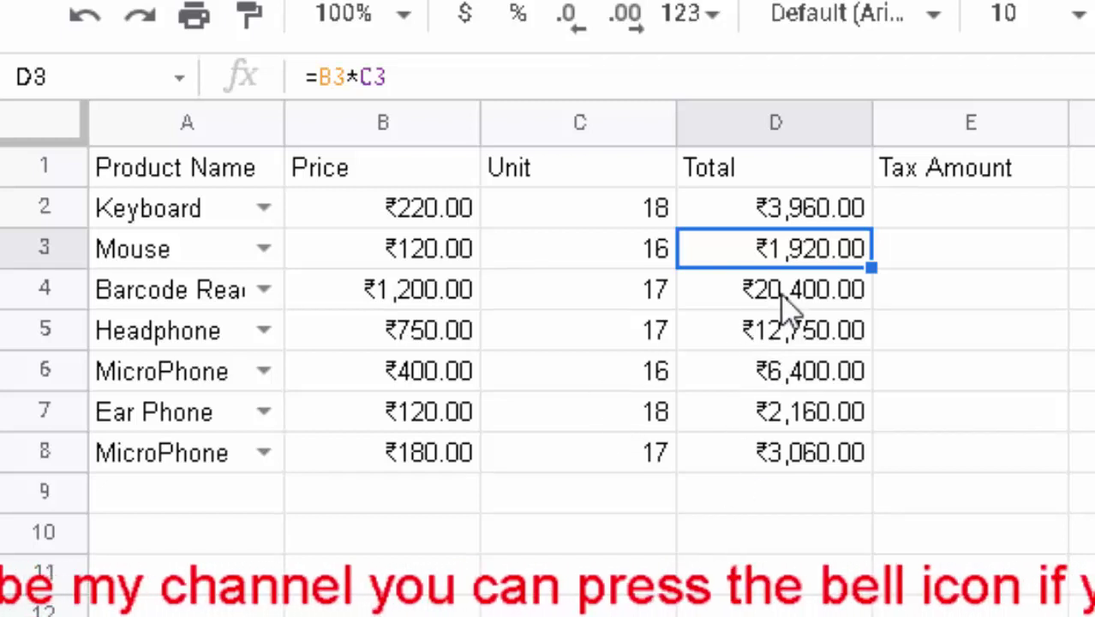
Step: Enter =D2*H3 in E2 for the Keyboard's tax and copy it down to E8
{"action": "left_click", "coordinate": [977, 212]}
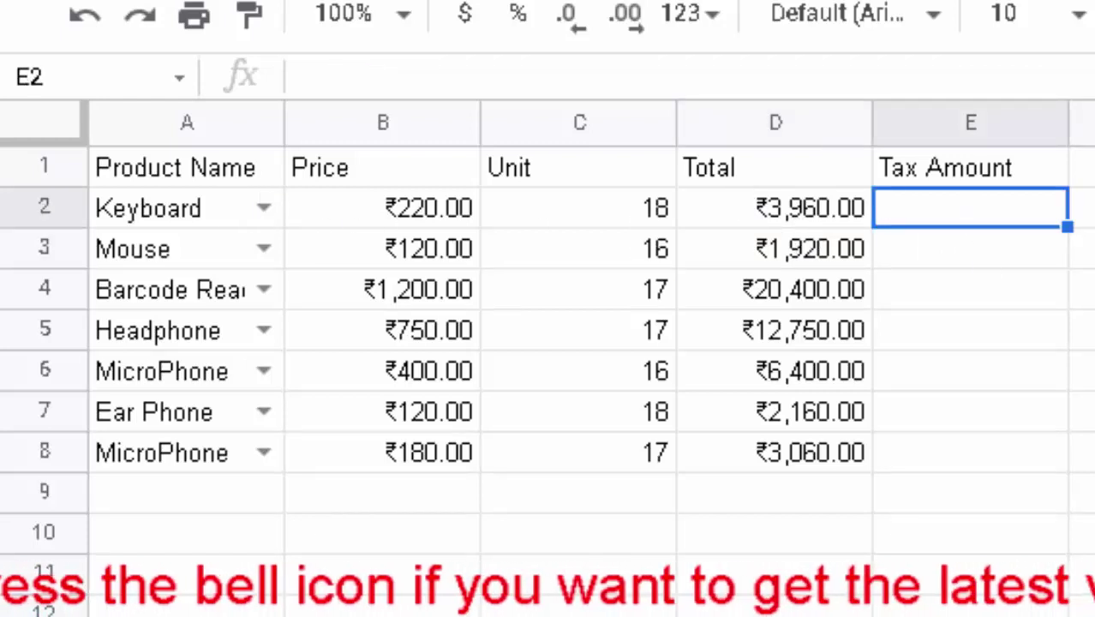
{"action": "type", "text": "="}
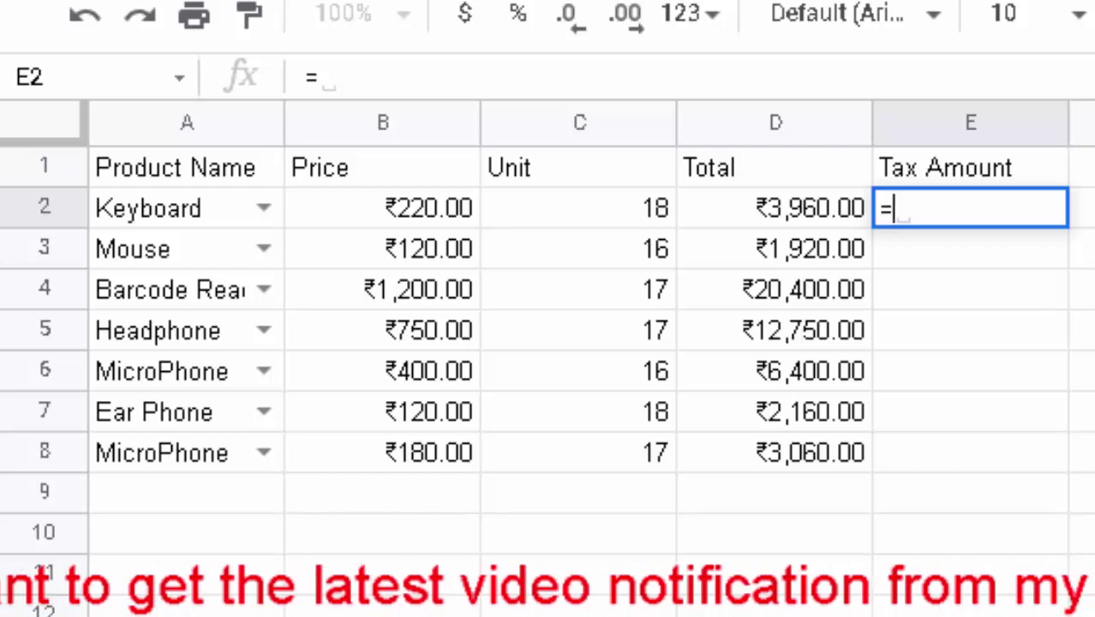
{"action": "left_click", "coordinate": [811, 216]}
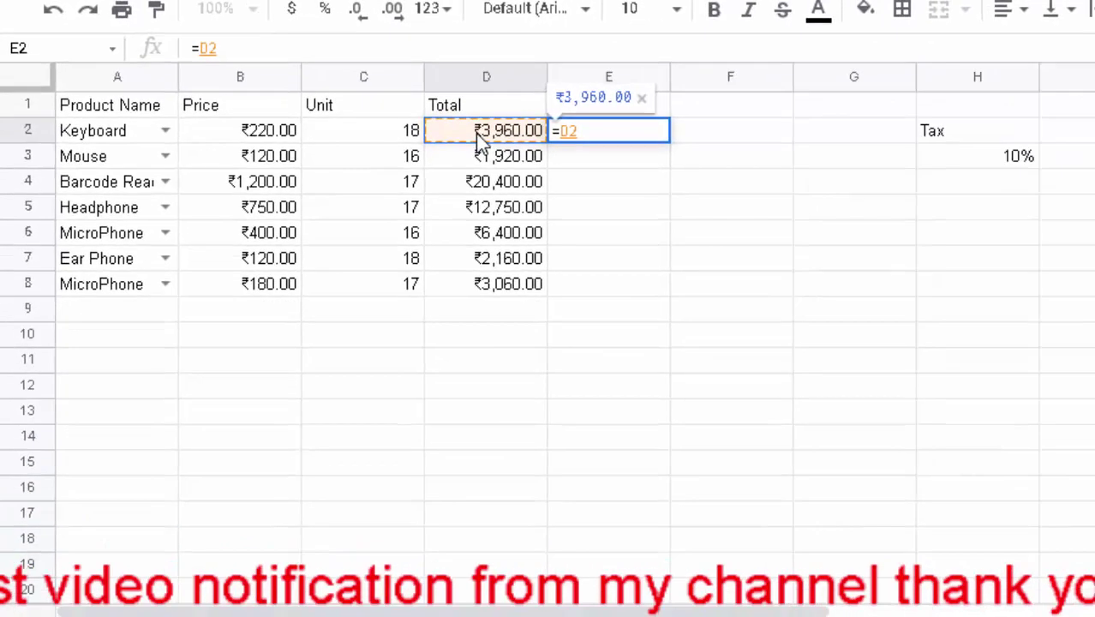
{"action": "type", "text": "*"}
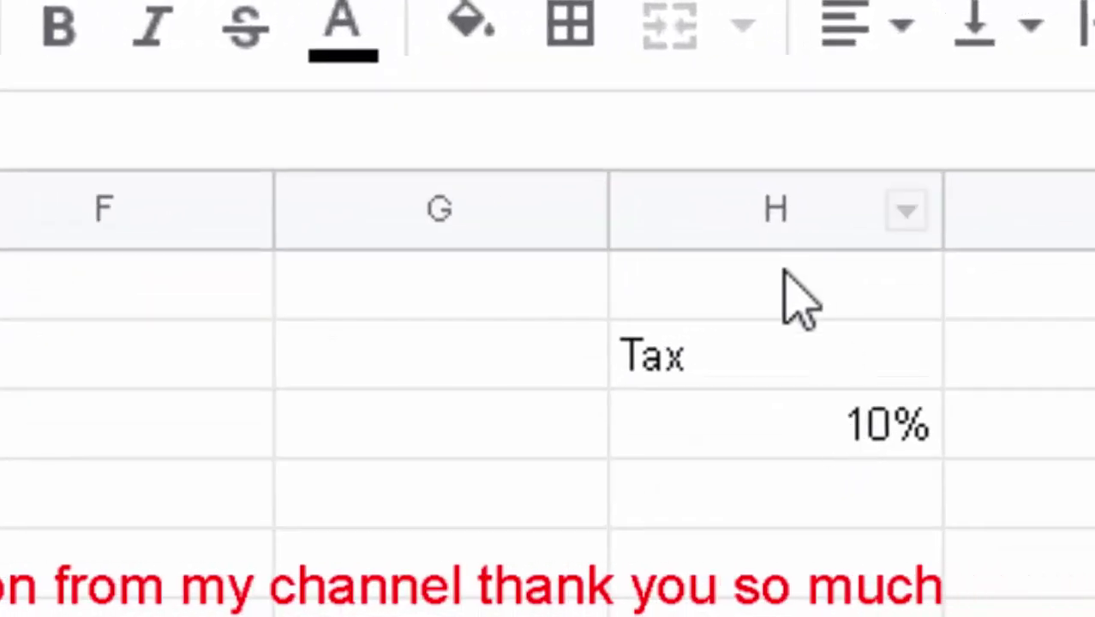
{"action": "left_click", "coordinate": [827, 412]}
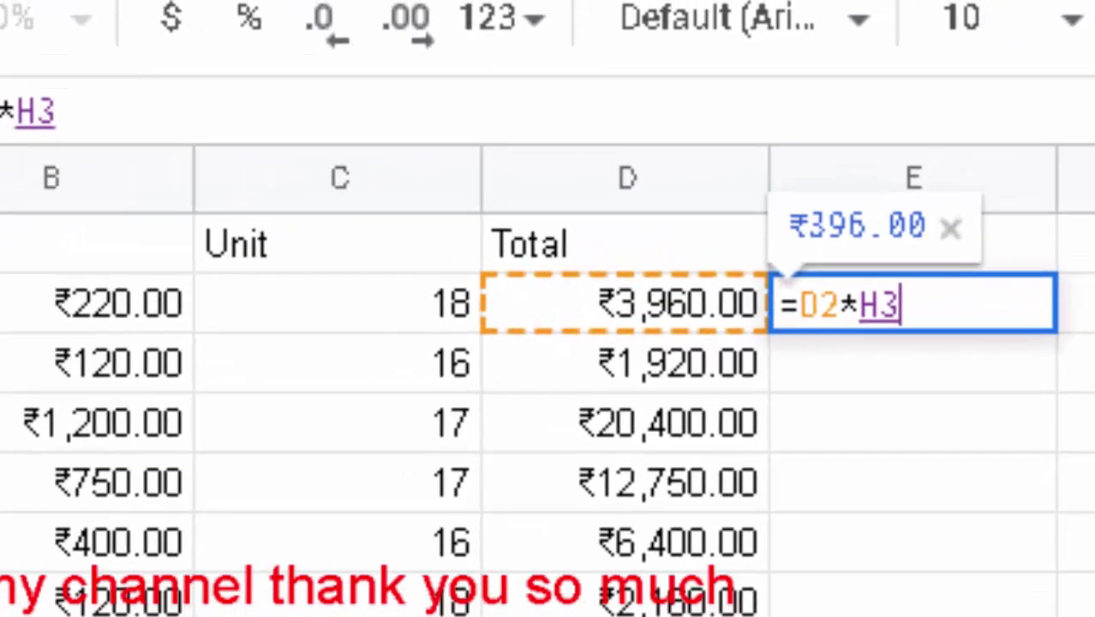
{"action": "key", "text": "Return"}
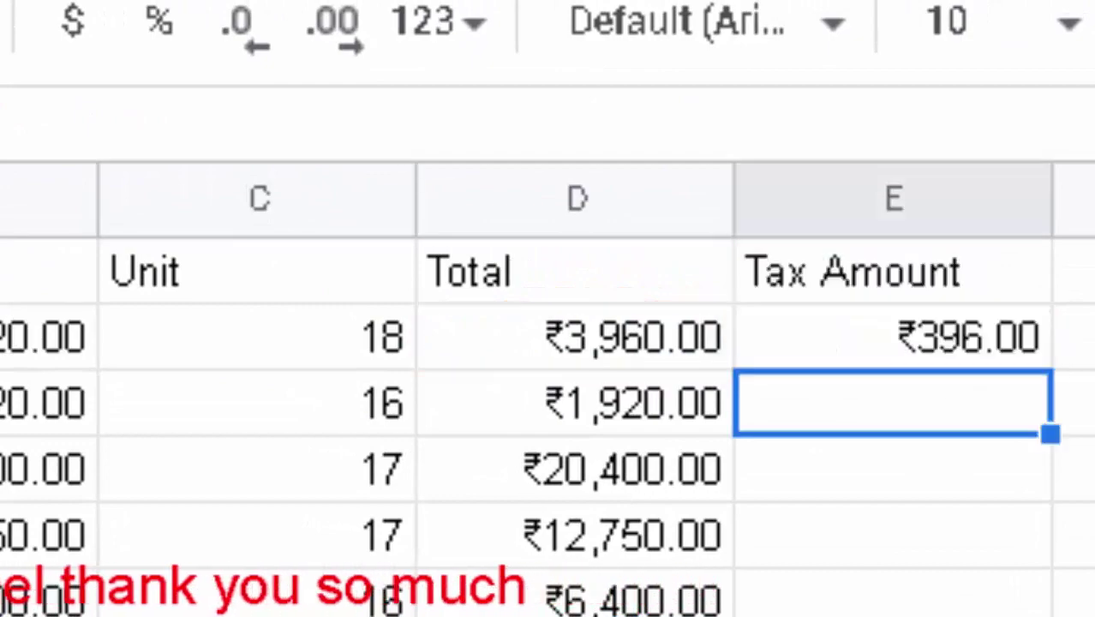
{"action": "left_click", "coordinate": [1020, 342]}
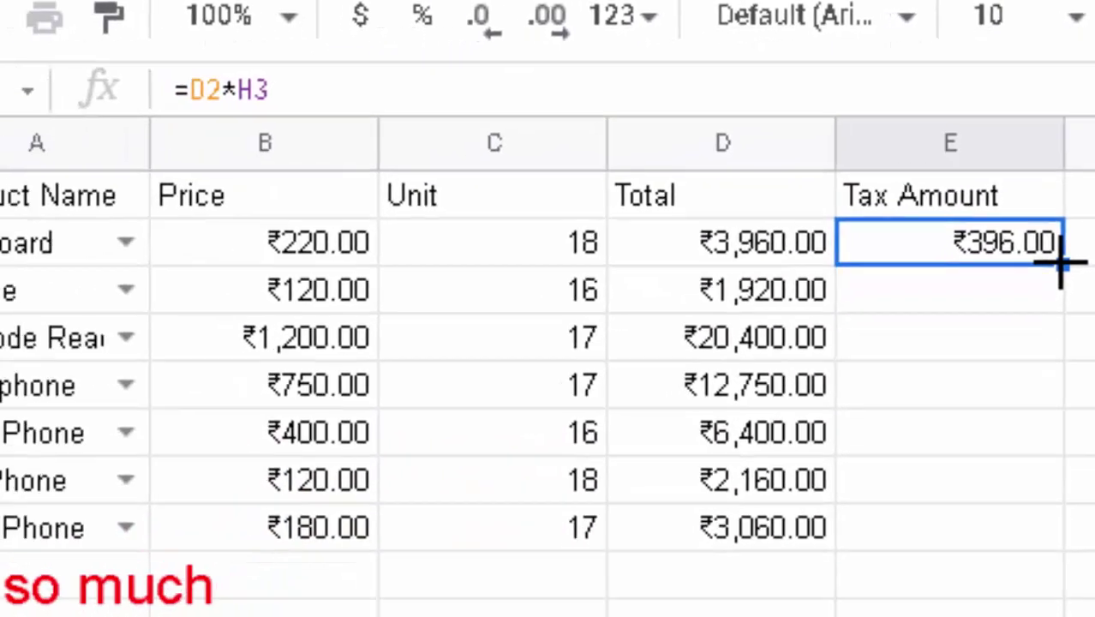
{"action": "left_click_drag", "start_coordinate": [1054, 336], "coordinate": [1054, 457]}
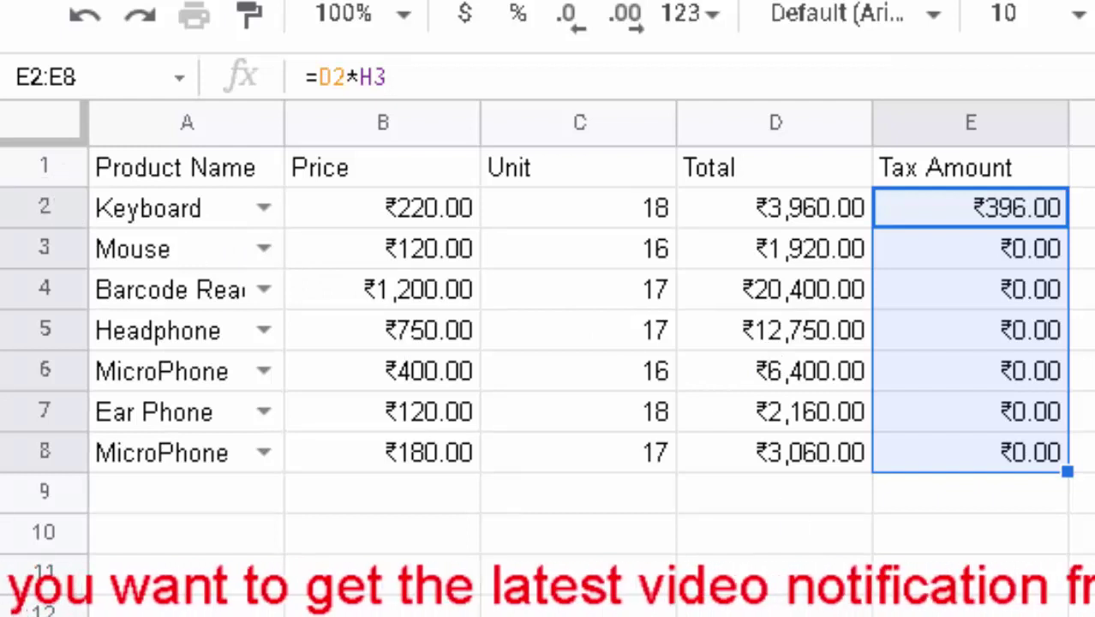
Step: Change E2 to =D2*H$3 and copy it down through E8
{"action": "left_click", "coordinate": [1015, 208]}
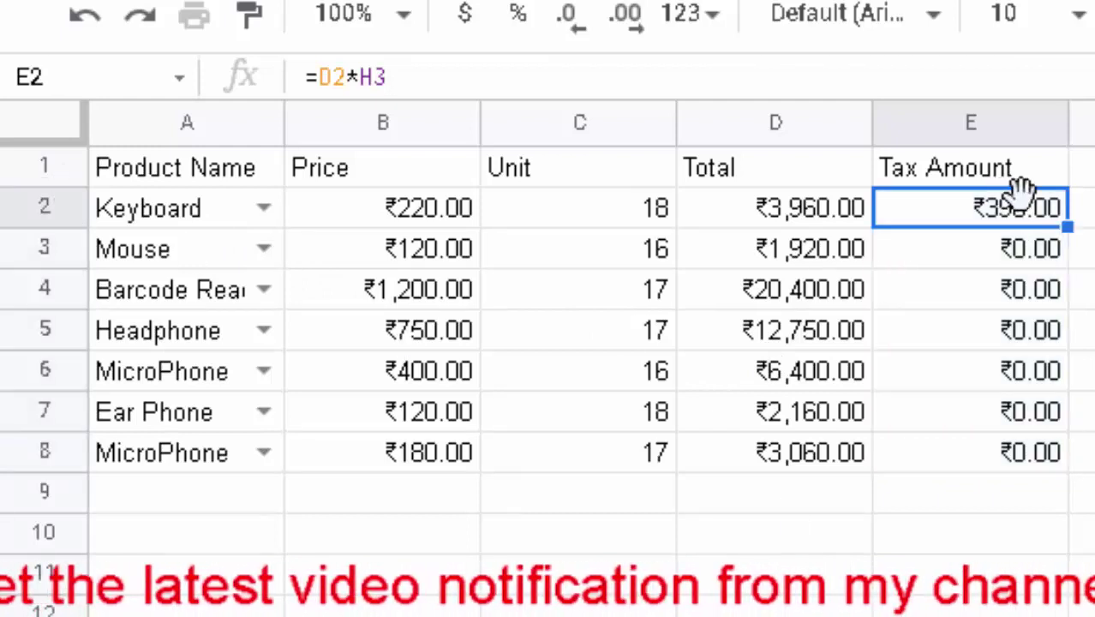
{"action": "key", "text": "F2"}
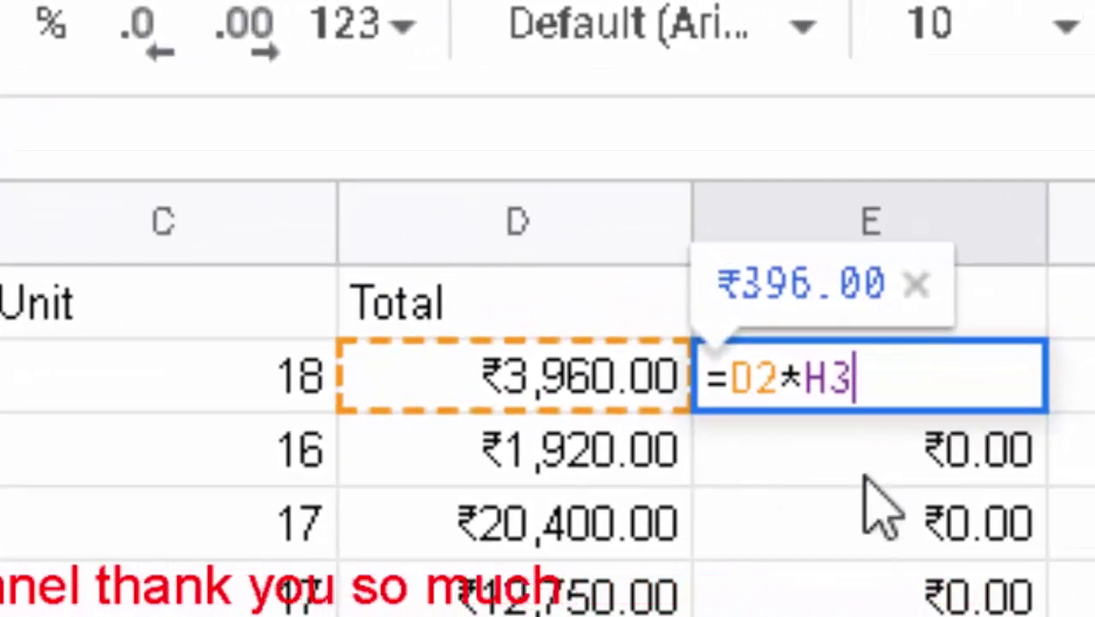
{"action": "left_click", "coordinate": [840, 381]}
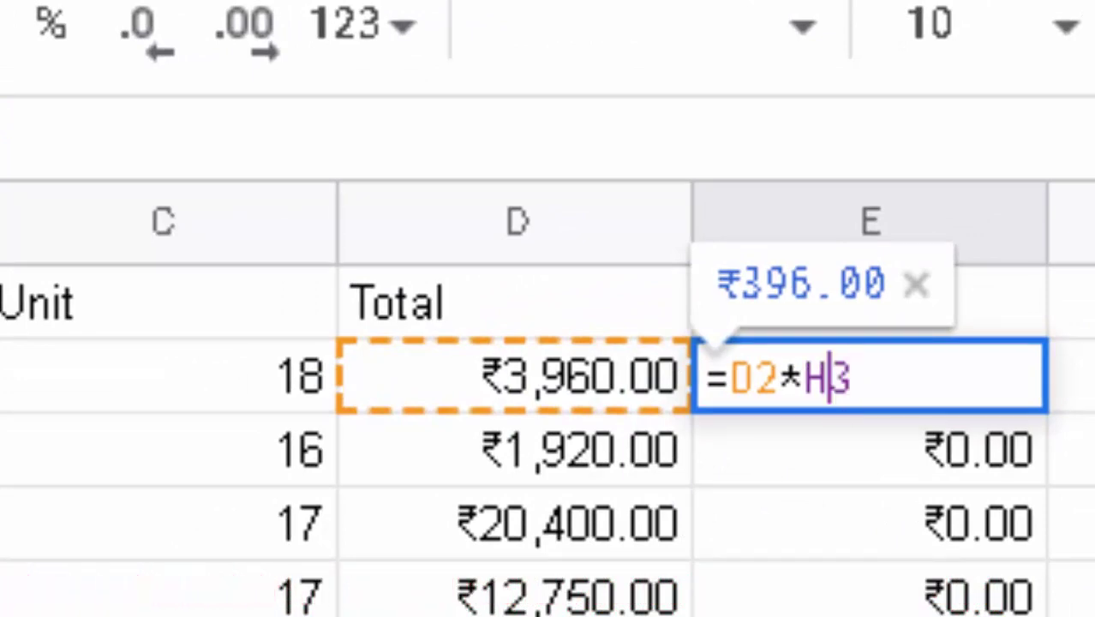
{"action": "type", "text": "$"}
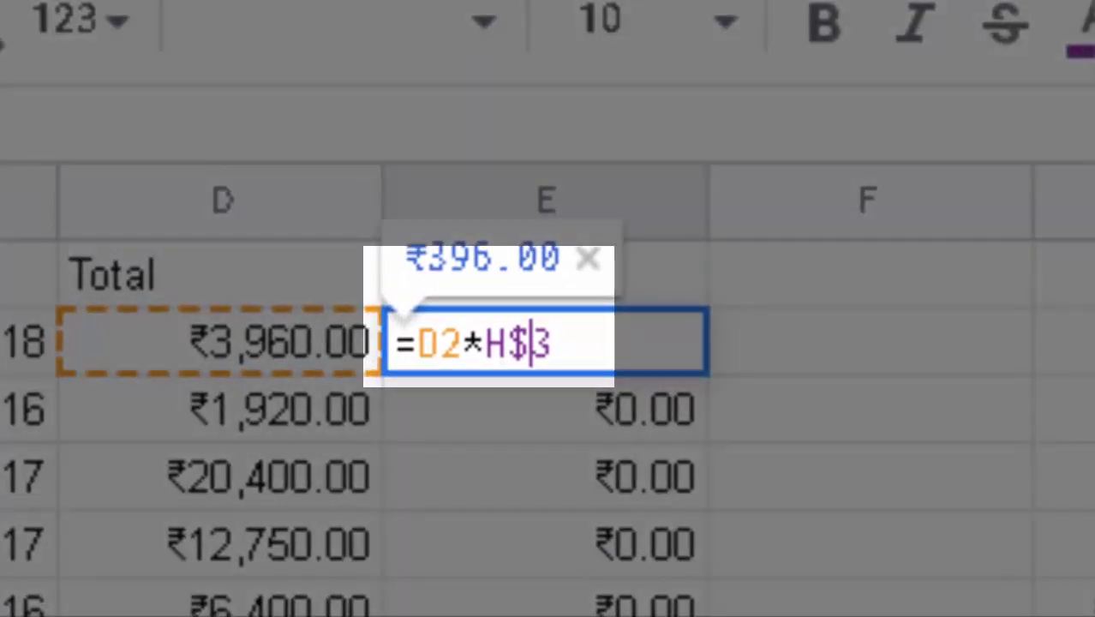
{"action": "key", "text": "Return"}
{"action": "mouse_move", "coordinate": [1067, 227]}
{"action": "left_mouse_down"}
{"action": "mouse_move", "coordinate": [1082, 395]}
{"action": "mouse_move", "coordinate": [1072, 445]}
{"action": "mouse_move", "coordinate": [1081, 456]}
{"action": "left_mouse_up"}
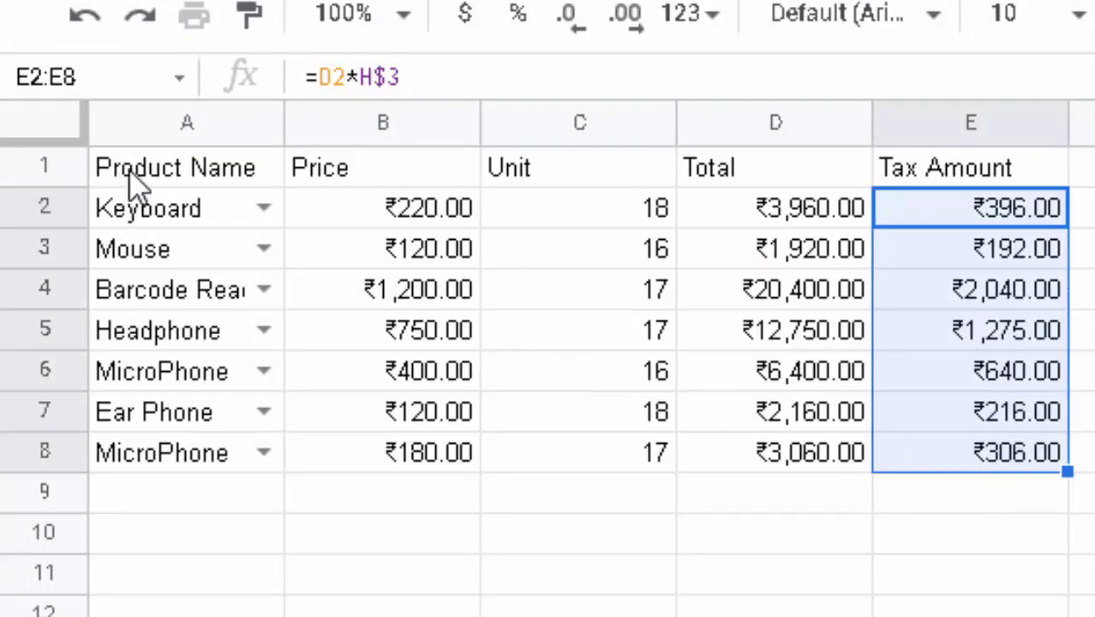
{"action": "left_click", "coordinate": [165, 168]}
Step: Give headers A1:E1 a blue fill with bold white text
{"action": "left_click_drag", "start_coordinate": [165, 169], "coordinate": [917, 171]}
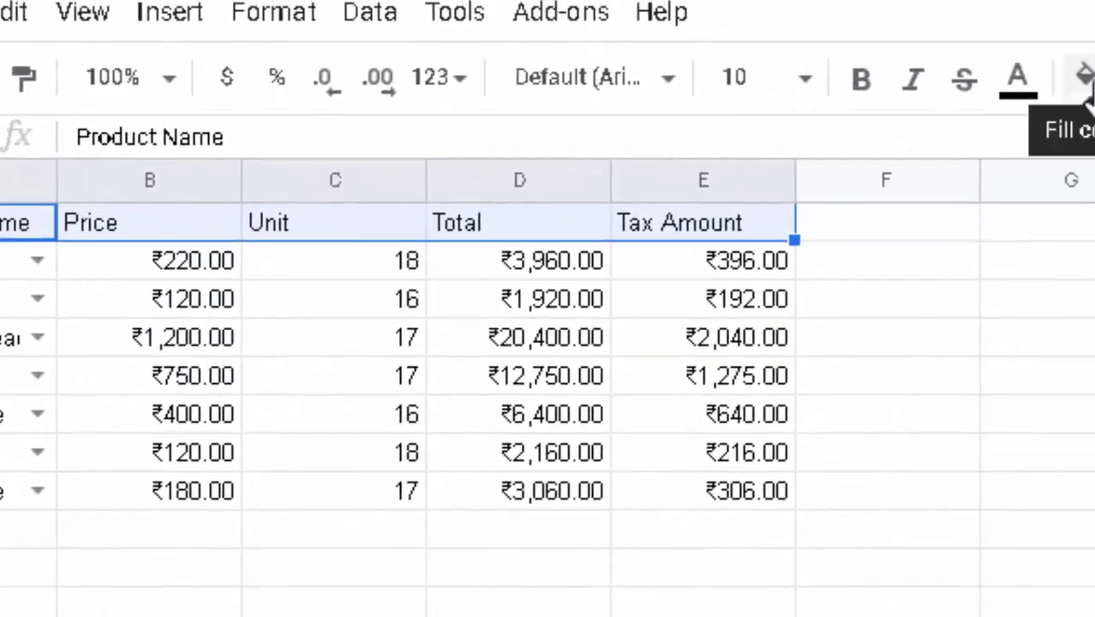
{"action": "left_click", "coordinate": [676, 221]}
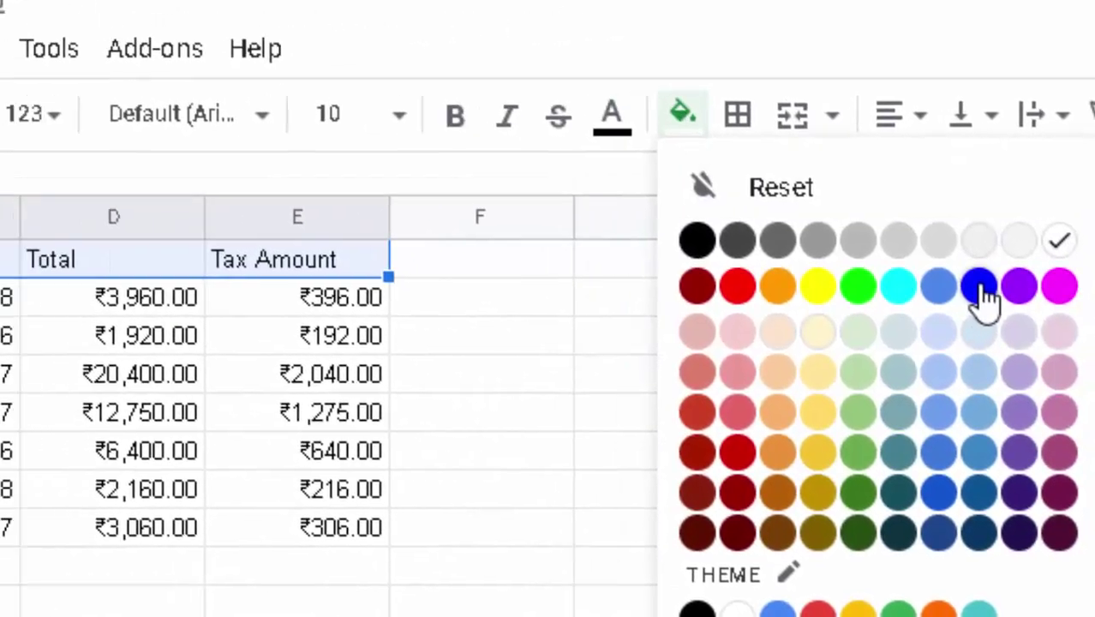
{"action": "left_click", "coordinate": [884, 289]}
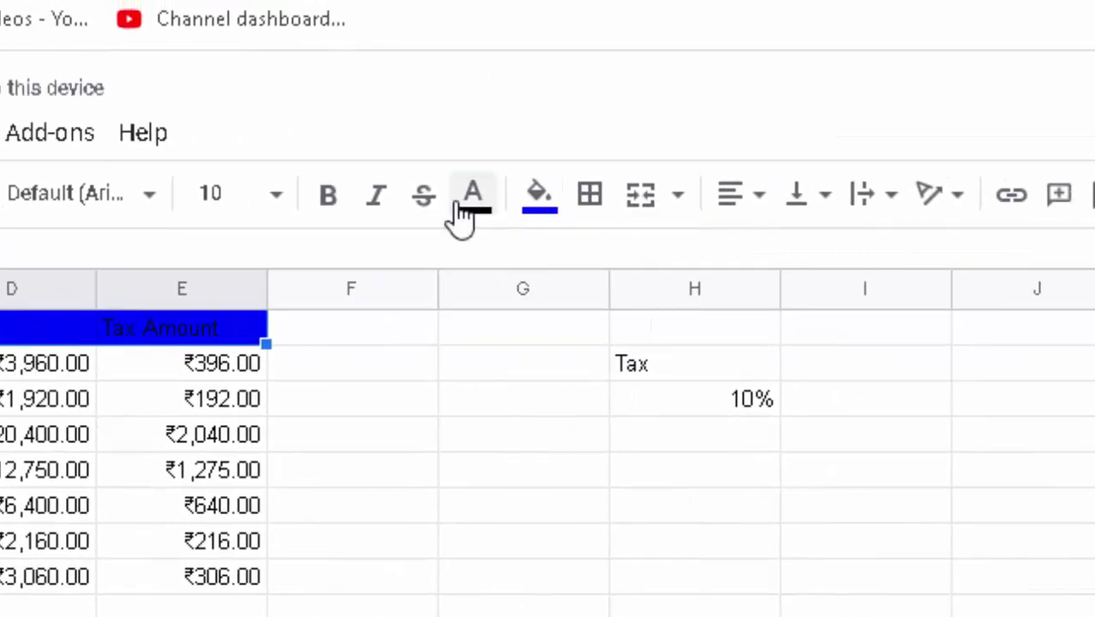
{"action": "left_click", "coordinate": [463, 214]}
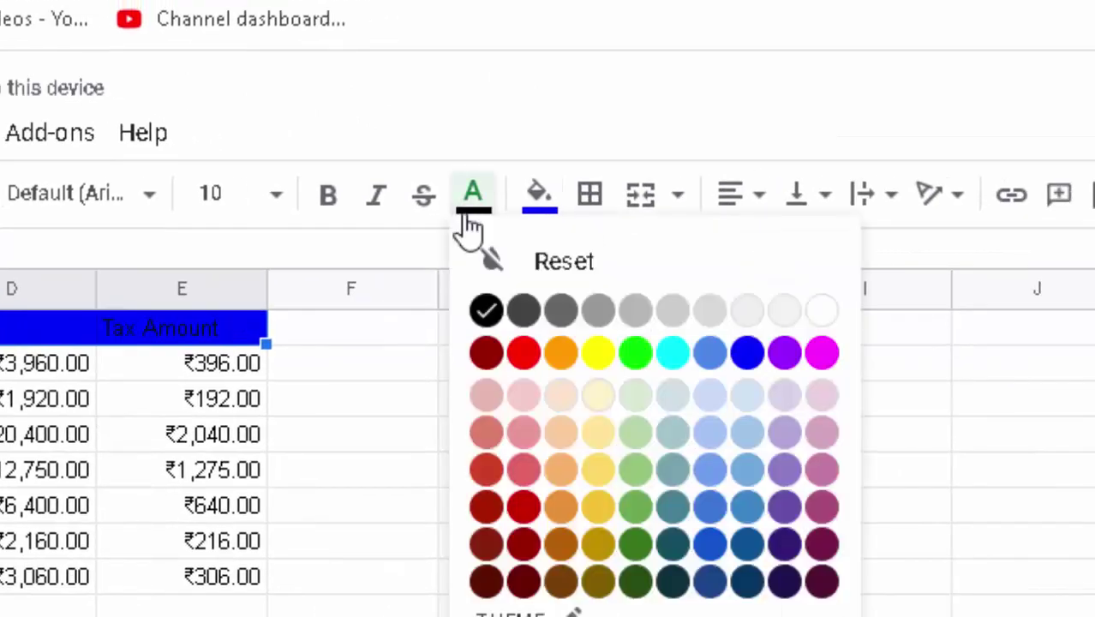
{"action": "left_click", "coordinate": [823, 310]}
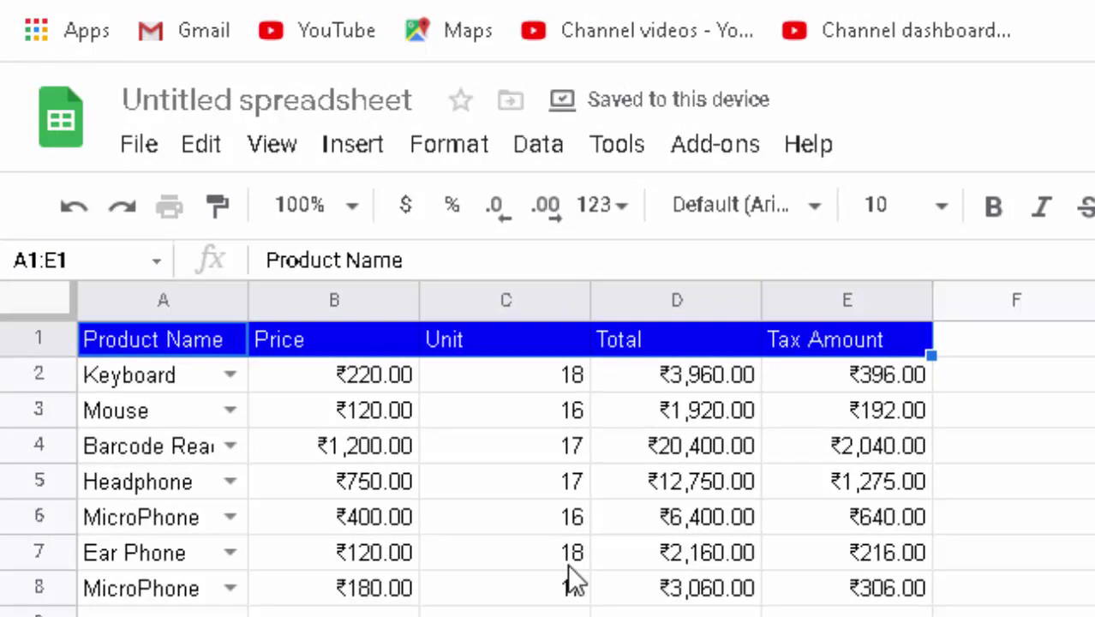
{"action": "key", "text": "ctrl+b"}
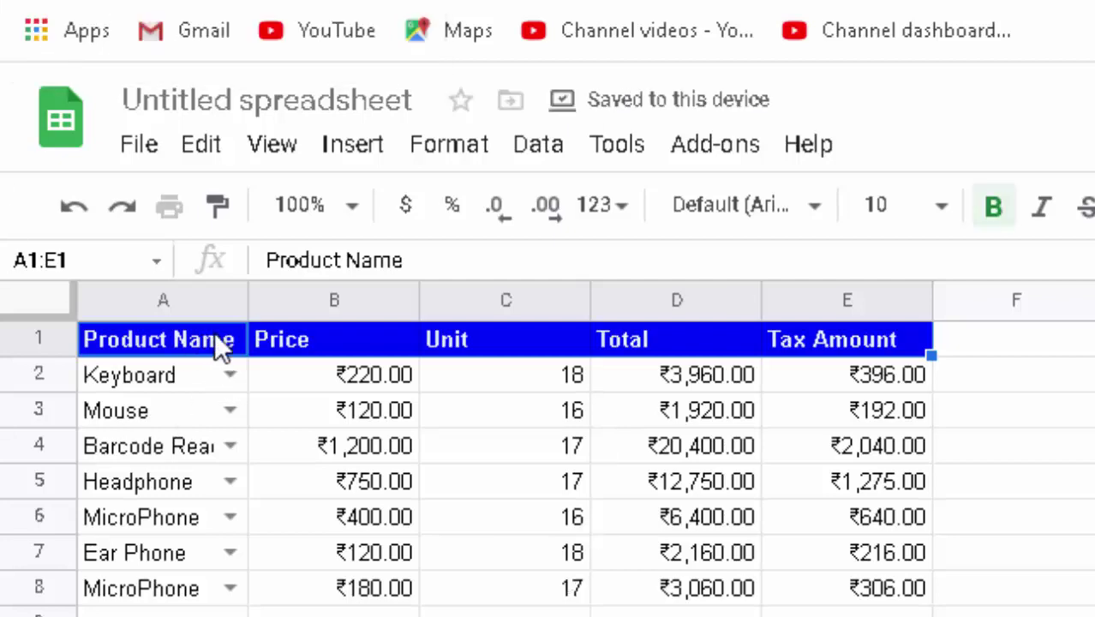
Step: Apply all borders to A1:E8 and make the border colour red
{"action": "left_click_drag", "start_coordinate": [214, 341], "coordinate": [892, 553]}
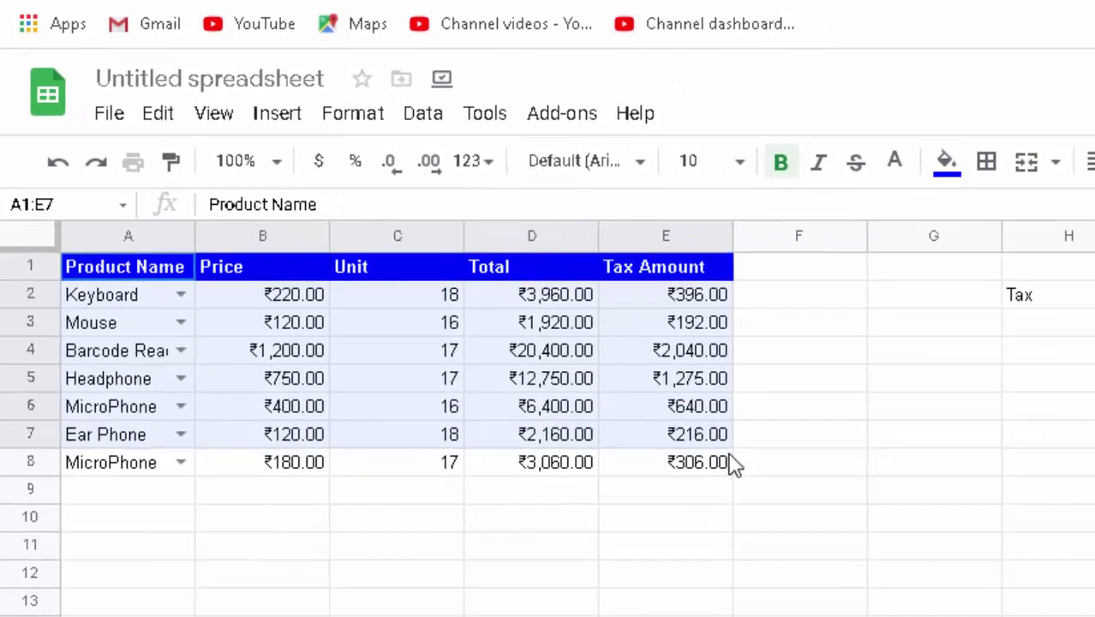
{"action": "left_click_drag", "start_coordinate": [733, 463], "coordinate": [734, 465]}
{"action": "left_click", "coordinate": [990, 172]}
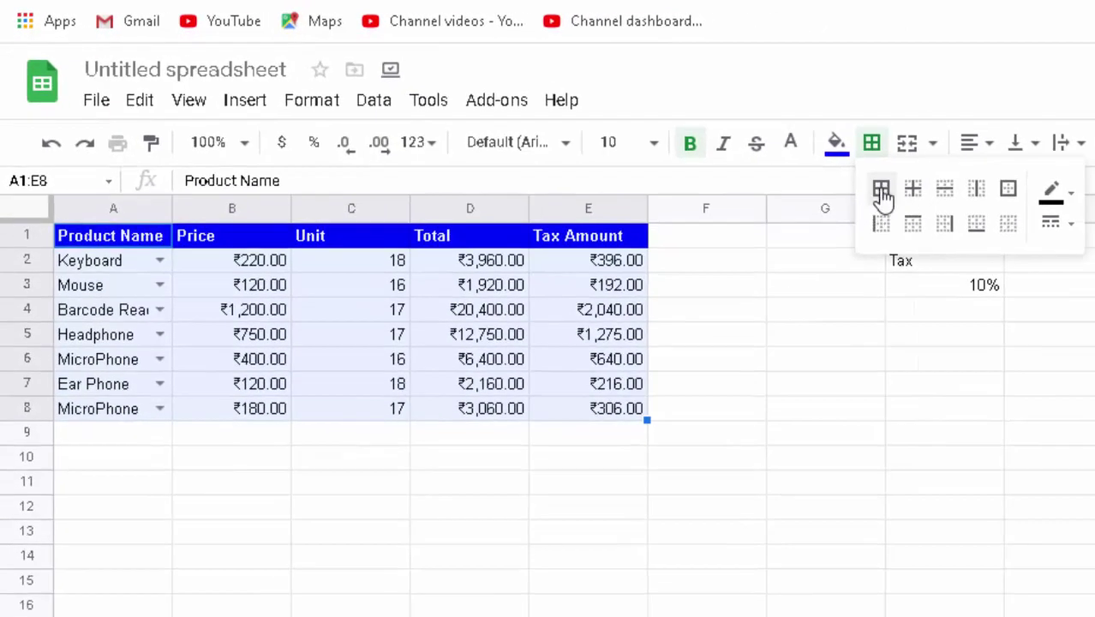
{"action": "left_click", "coordinate": [882, 192]}
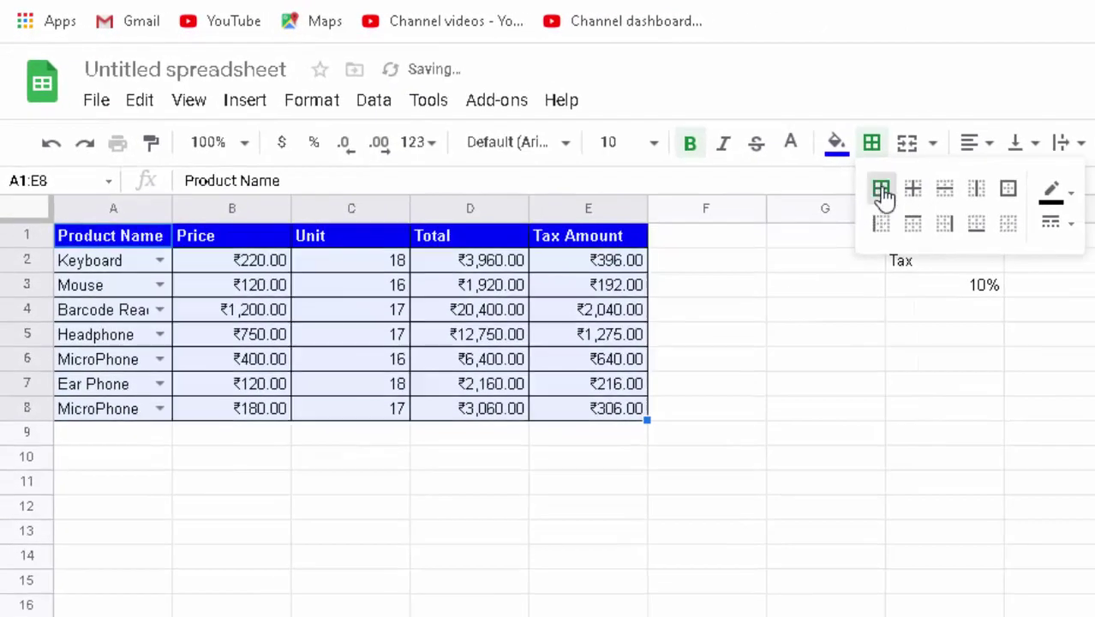
{"action": "left_click", "coordinate": [1069, 192]}
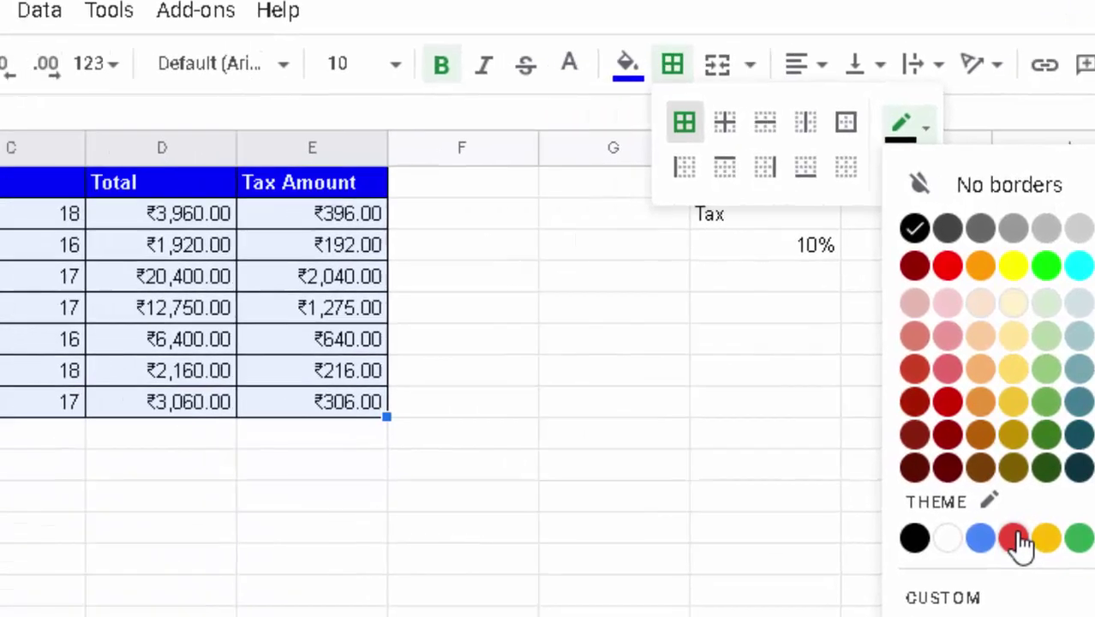
{"action": "left_click", "coordinate": [735, 514]}
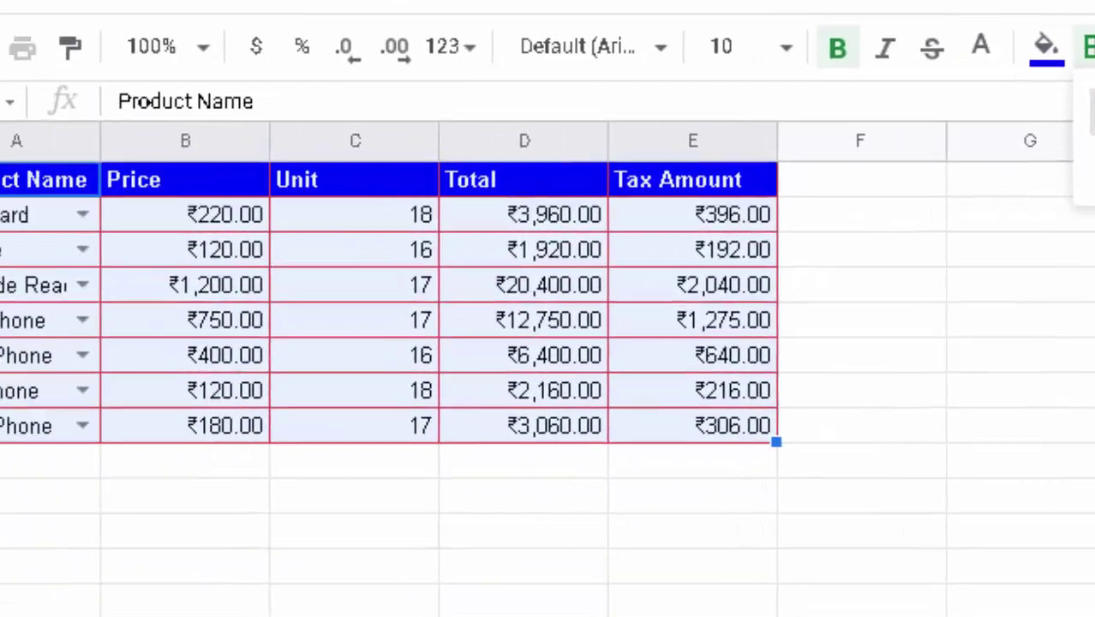